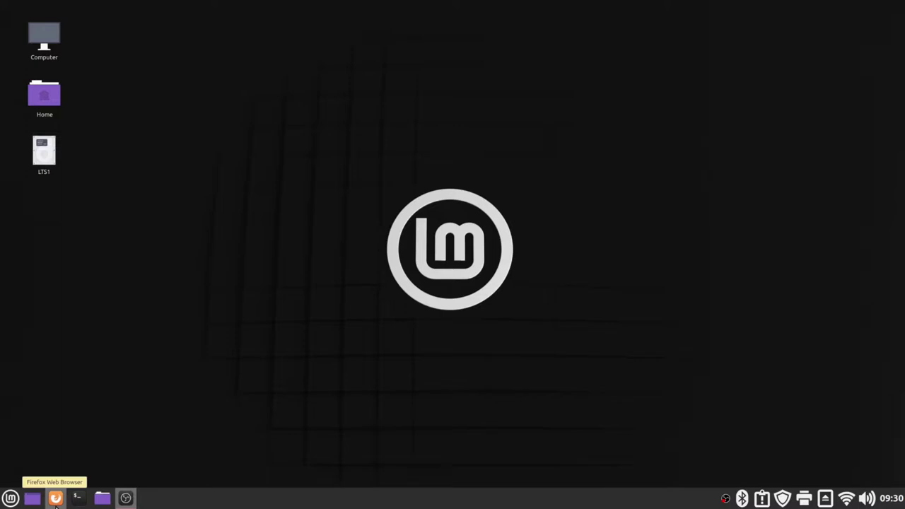
# Step: Launch the Firefox web browser from the desktop
pyautogui.click(8, 499)
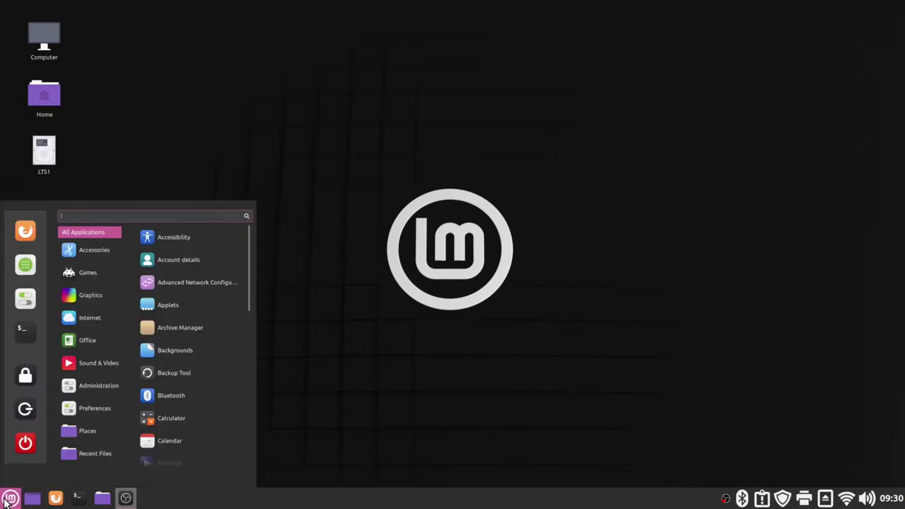
pyautogui.moveTo(95, 314)
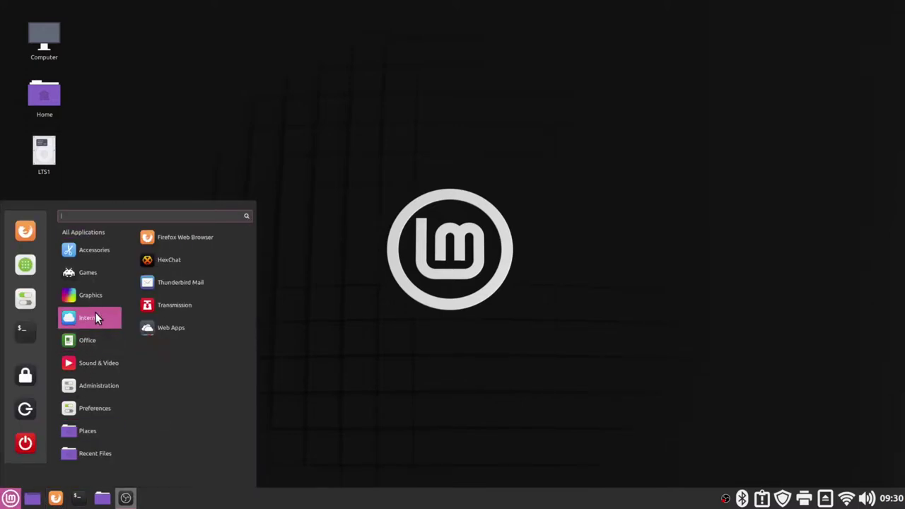
pyautogui.click(208, 241)
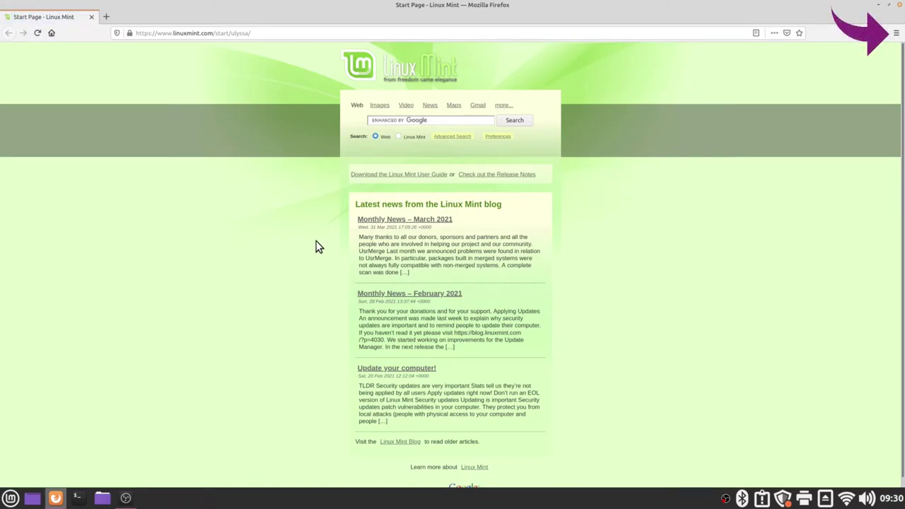
# Step: Set the default search engine to DuckDuckGo in the browser's Search preferences
pyautogui.click(896, 33)
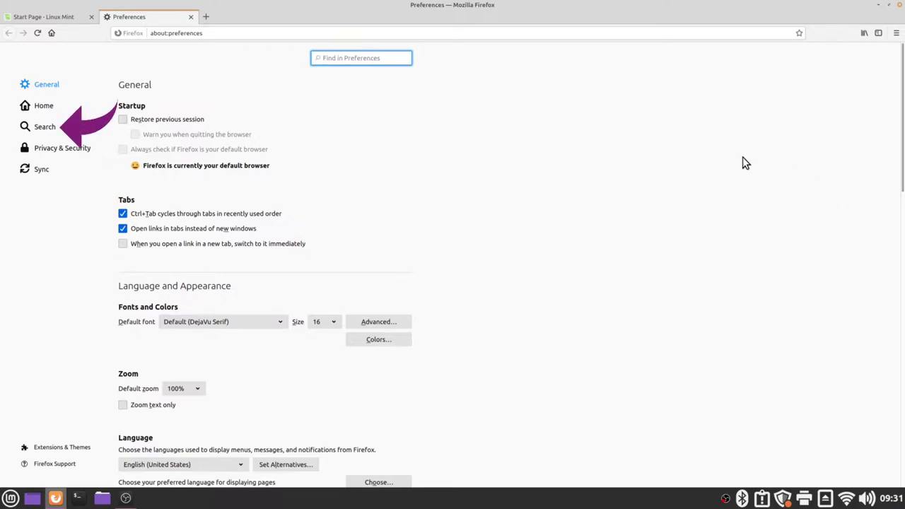
pyautogui.click(70, 132)
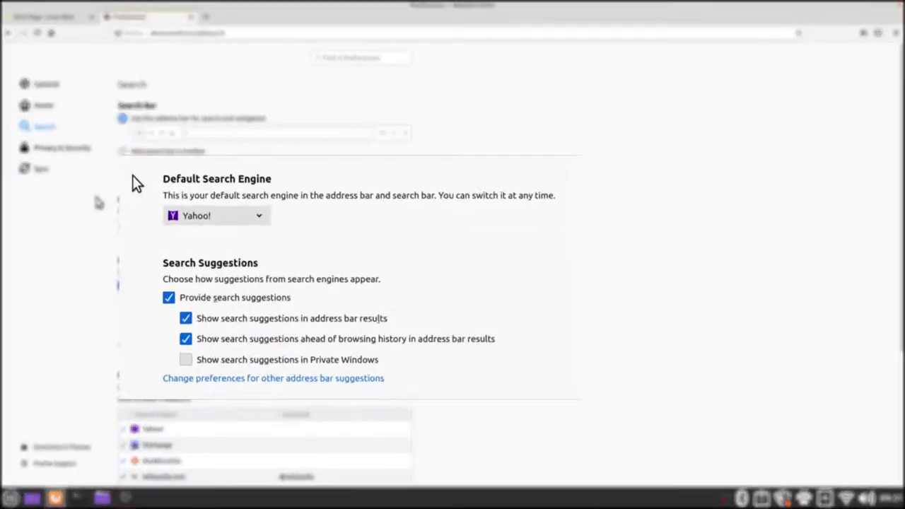
pyautogui.click(307, 203)
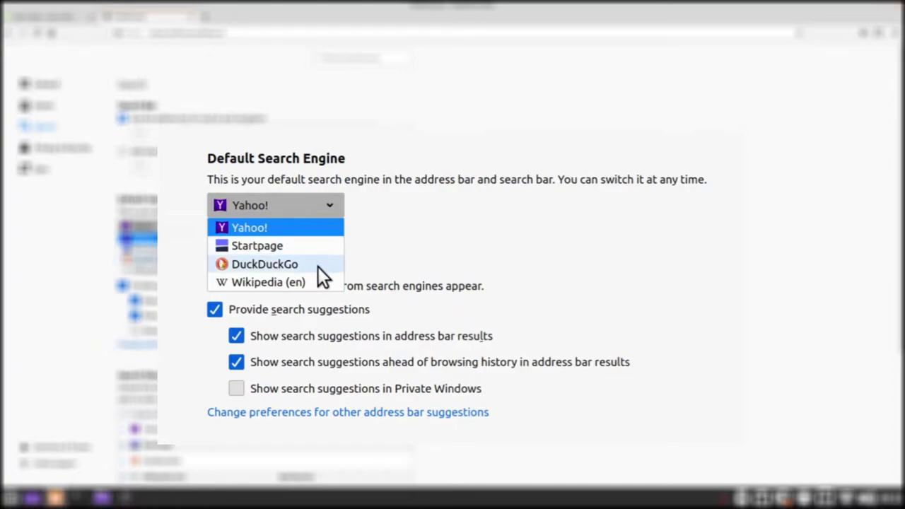
pyautogui.click(318, 265)
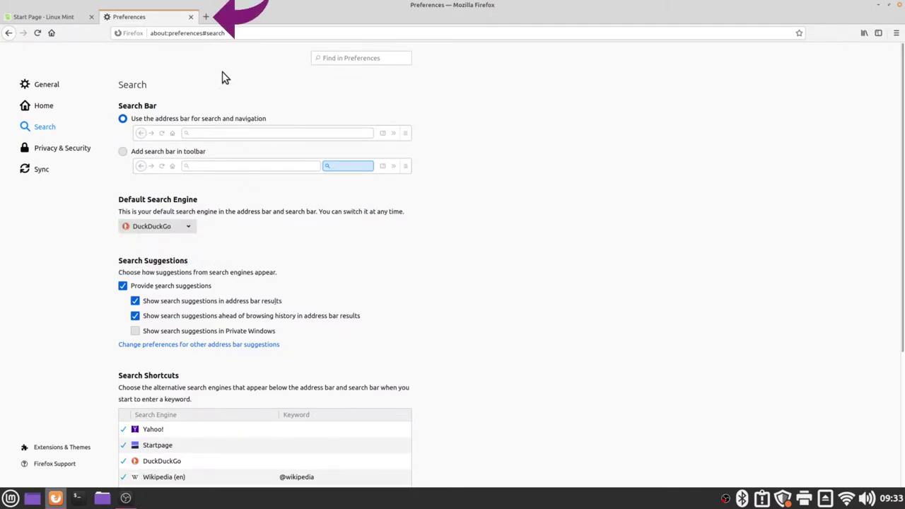
# Step: Search the web for "puppies" with DuckDuckGo from a new browser tab
pyautogui.click(207, 18)
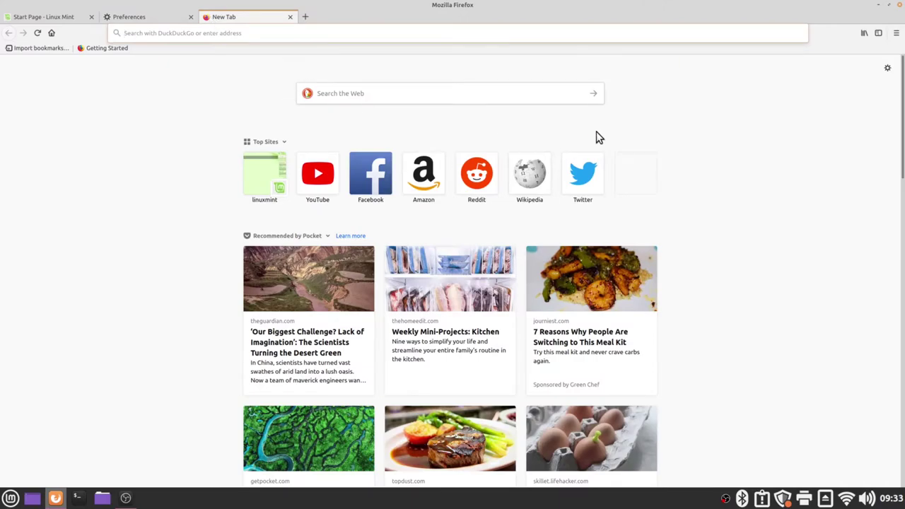
pyautogui.click(360, 94)
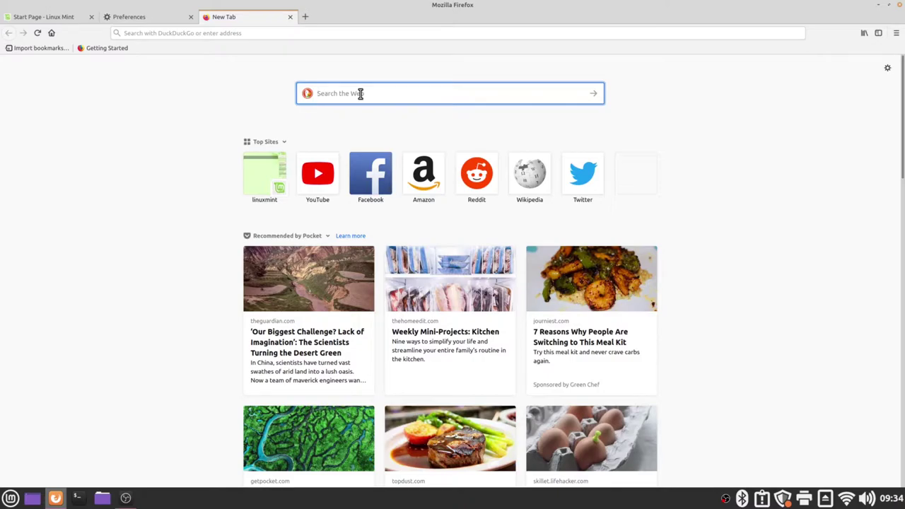
pyautogui.write('puppies')
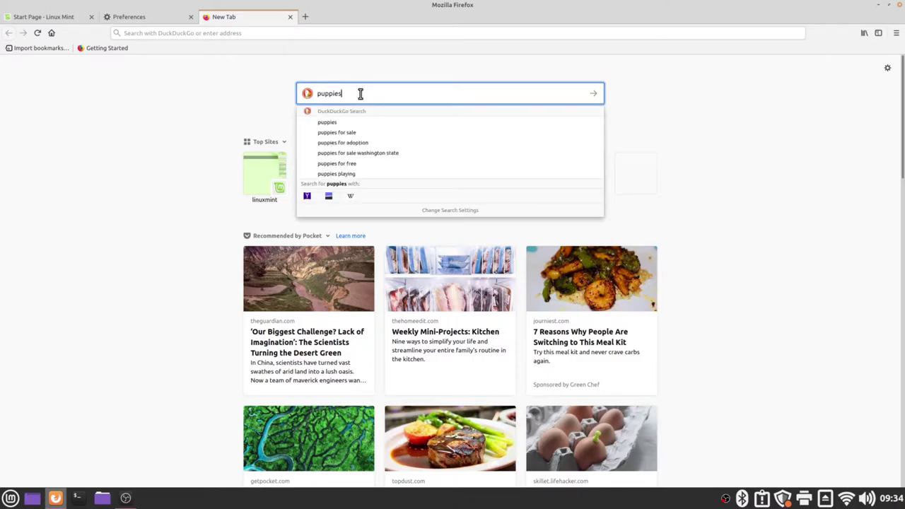
pyautogui.press('Return')
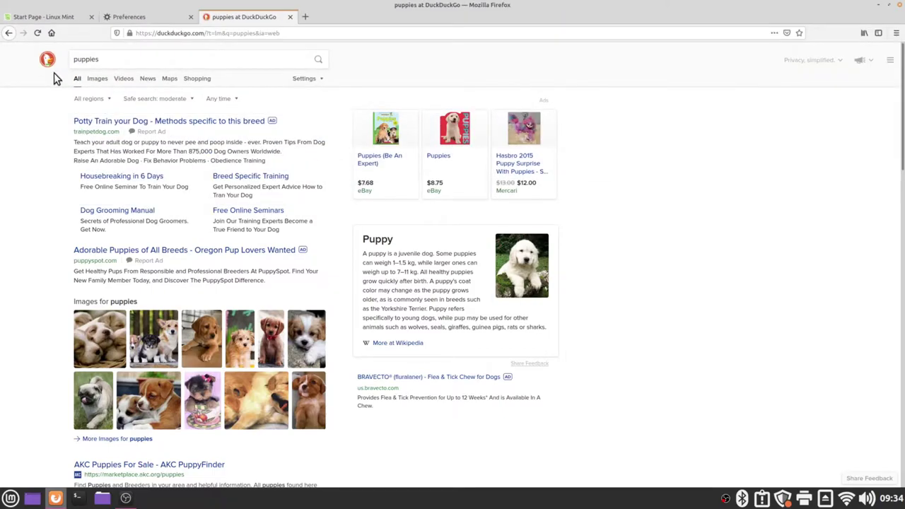
# Step: Return to the browser preferences and change the default search engine to Startpage
pyautogui.click(155, 20)
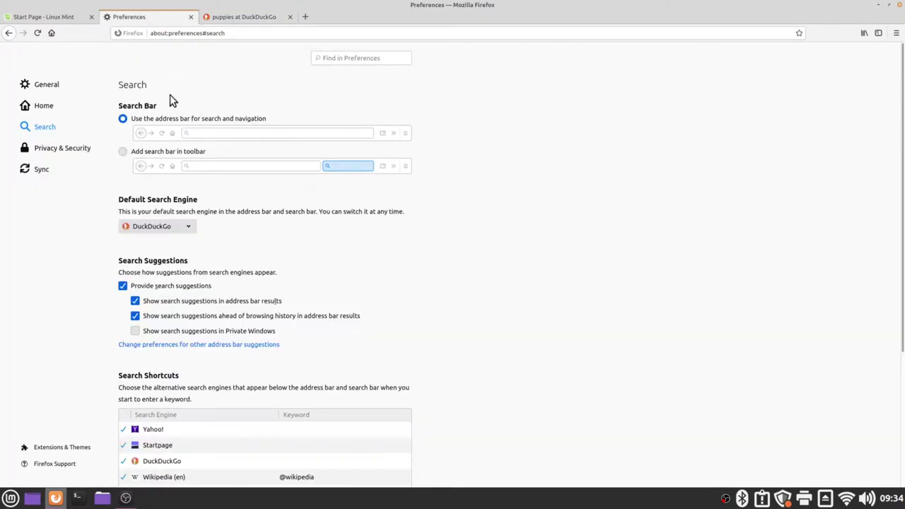
pyautogui.click(189, 226)
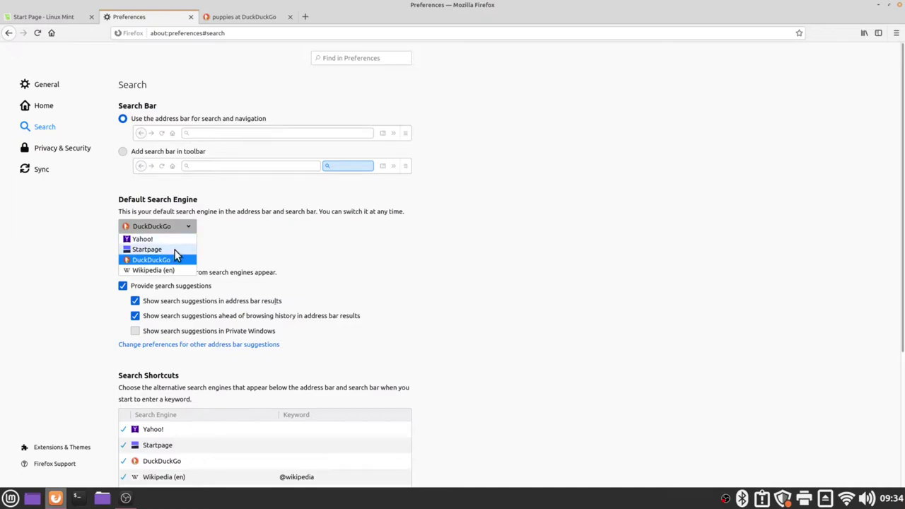
pyautogui.click(175, 249)
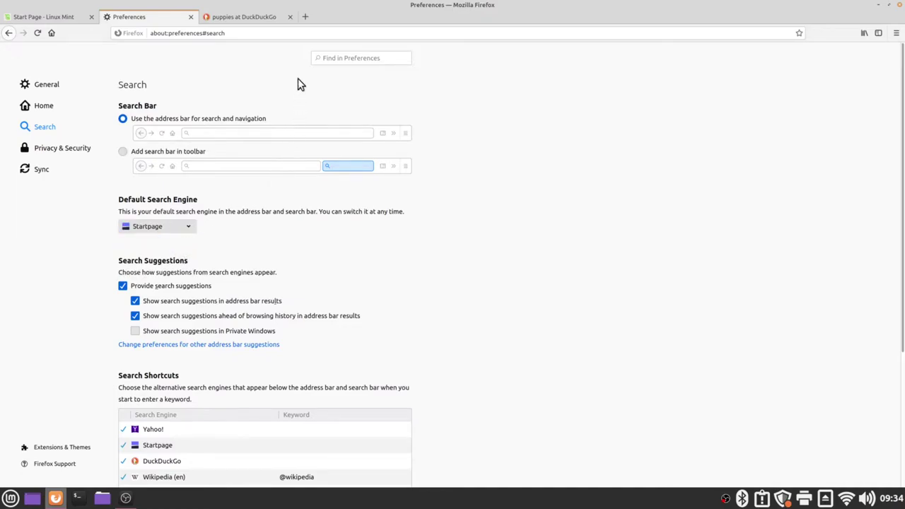
# Step: Search the web for "puppies" with Startpage from a new tab and look through the results
pyautogui.click(306, 18)
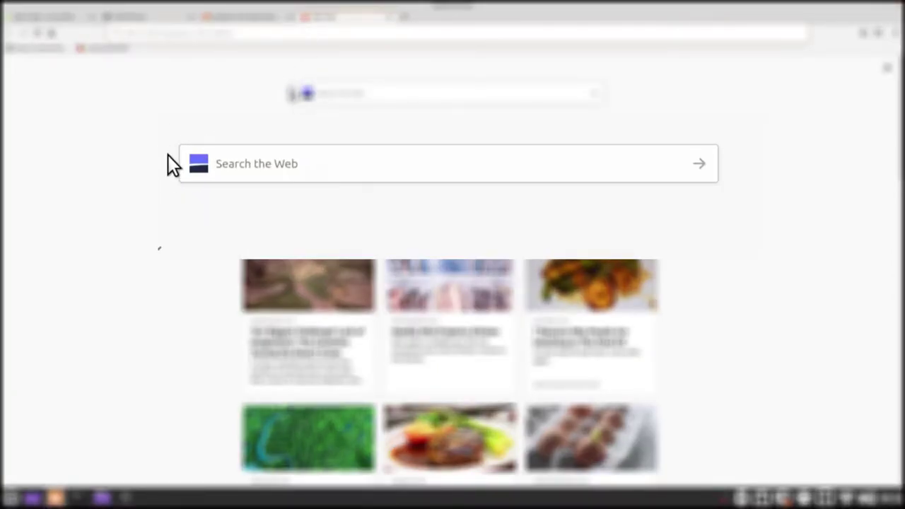
pyautogui.click(270, 164)
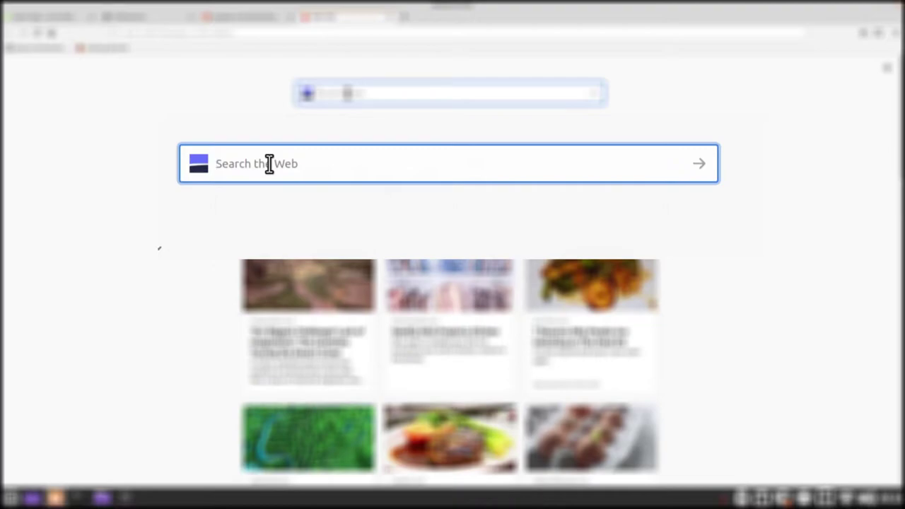
pyautogui.write('puppies')
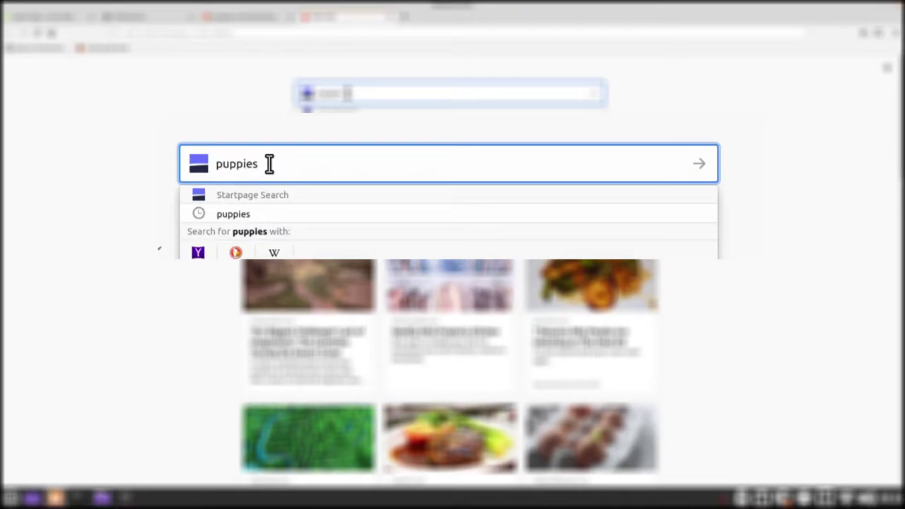
pyautogui.press('Return')
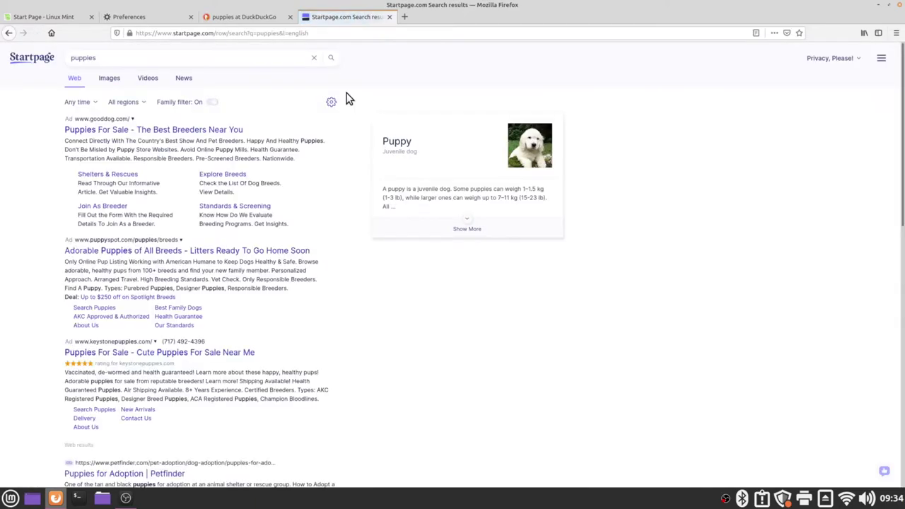
pyautogui.scroll(-3, 34, 211)
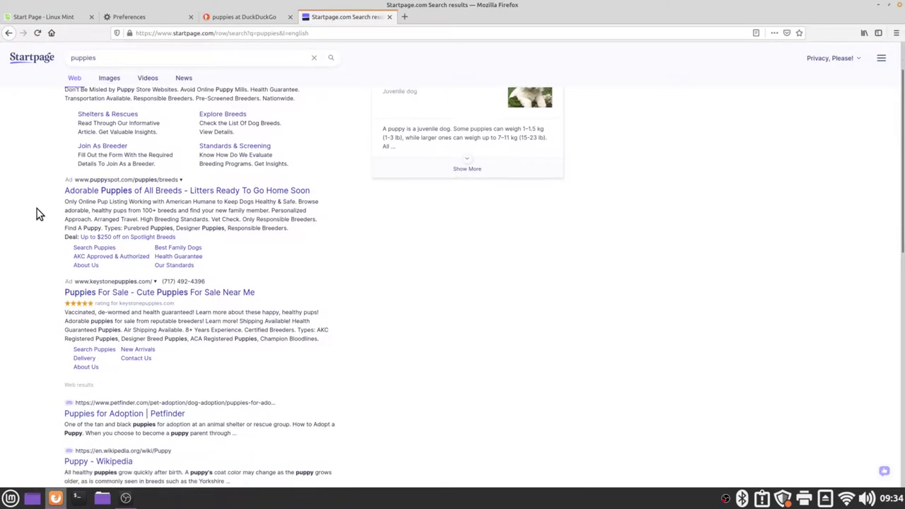
pyautogui.scroll(-3, 37, 209)
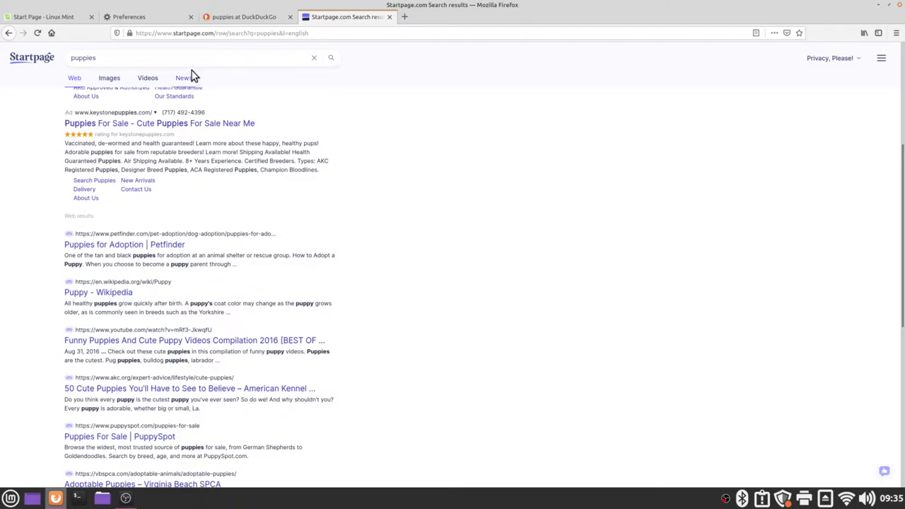
# Step: Open the Extensions section of the Add-ons Manager from the preferences and search for "privacy badger"
pyautogui.click(162, 24)
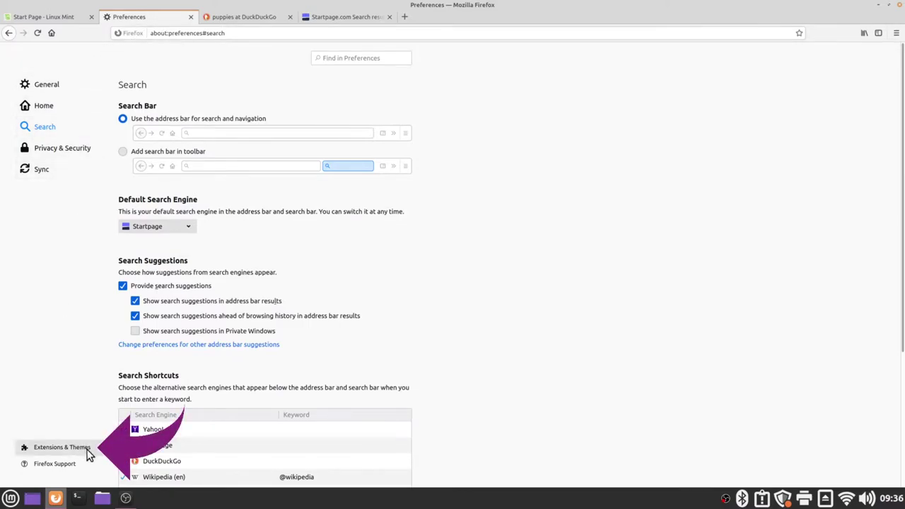
pyautogui.click(62, 448)
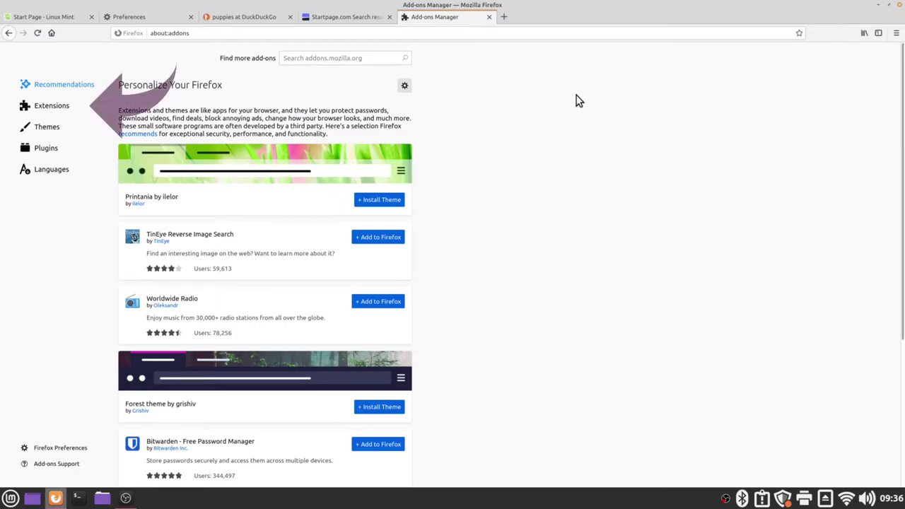
pyautogui.click(87, 111)
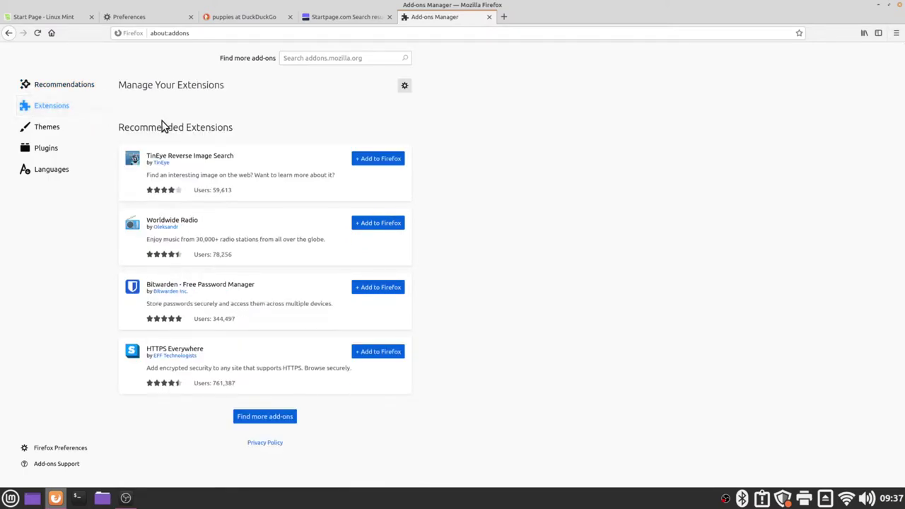
pyautogui.click(334, 59)
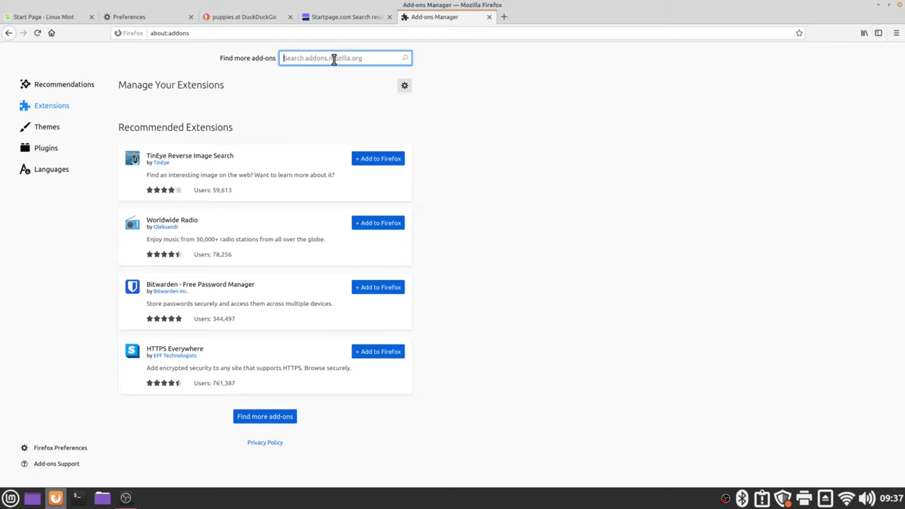
pyautogui.write('privacy badger')
pyautogui.press('Return')
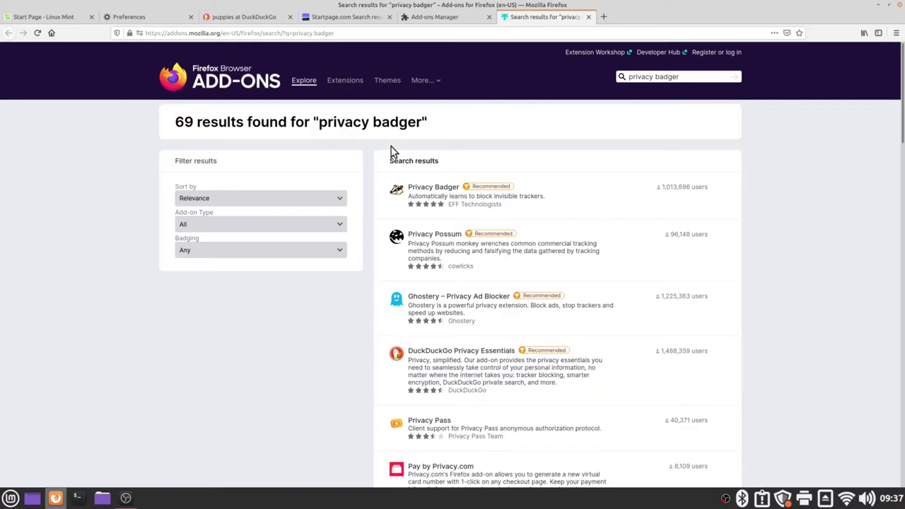
# Step: Install the Privacy Badger extension, allow it to run in Private Windows, and close its welcome page
pyautogui.click(451, 192)
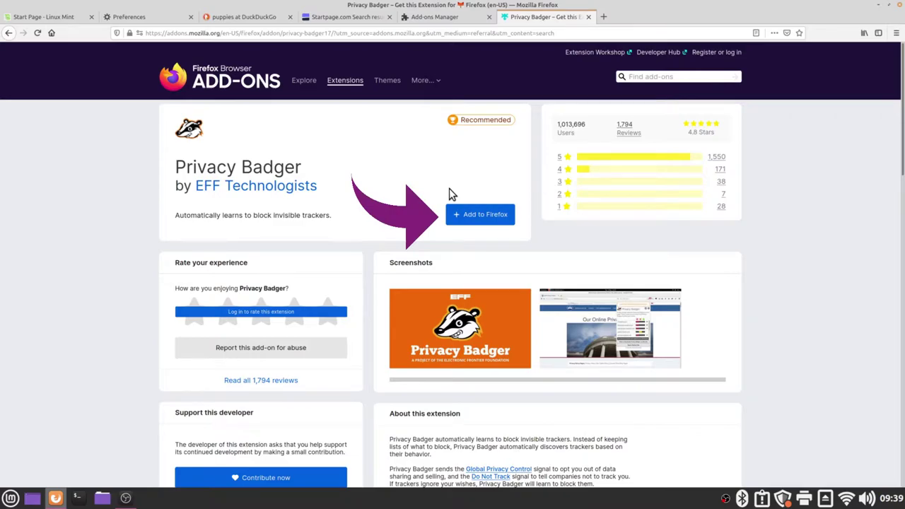
pyautogui.click(491, 222)
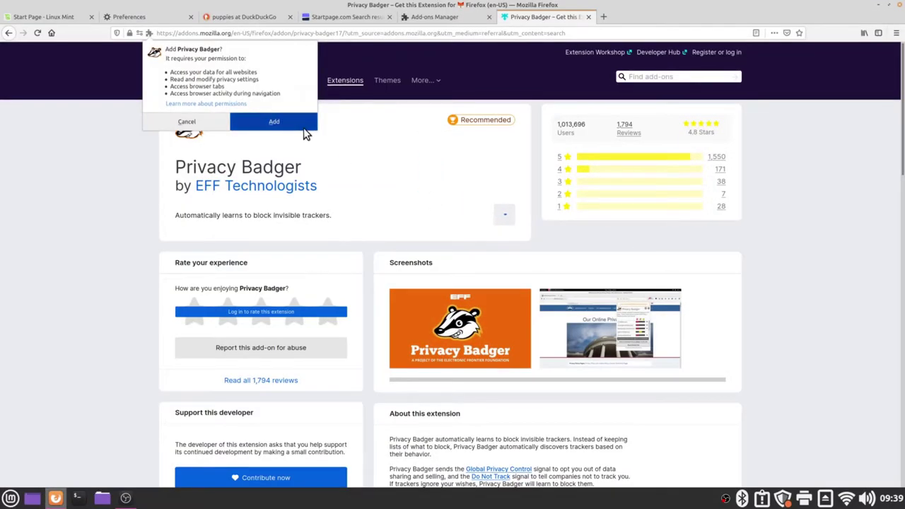
pyautogui.click(275, 122)
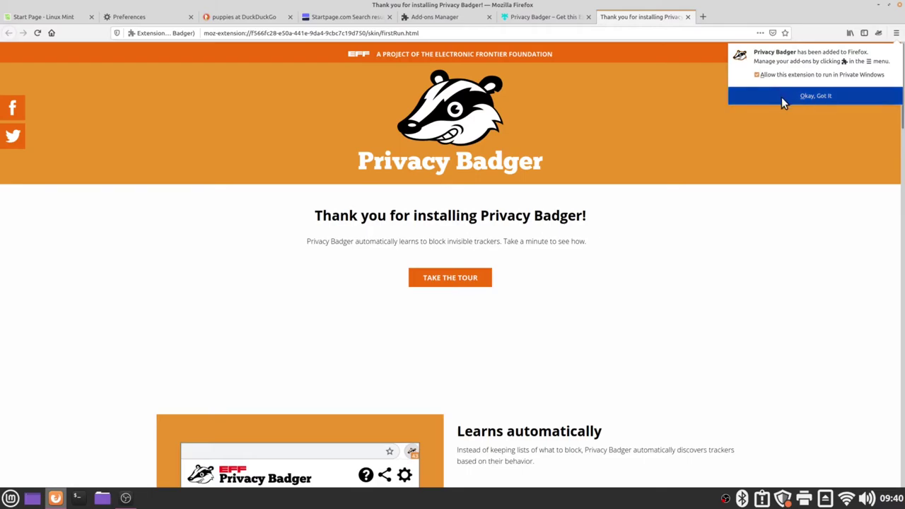
pyautogui.click(815, 96)
pyautogui.hotkey('ctrl', 'w')
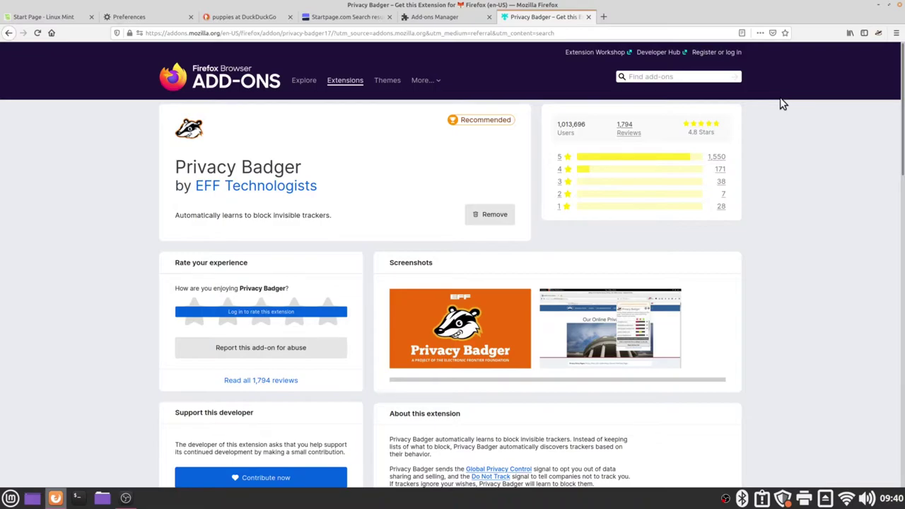
# Step: Search the Firefox add-ons site for "firefox containers"
pyautogui.click(682, 76)
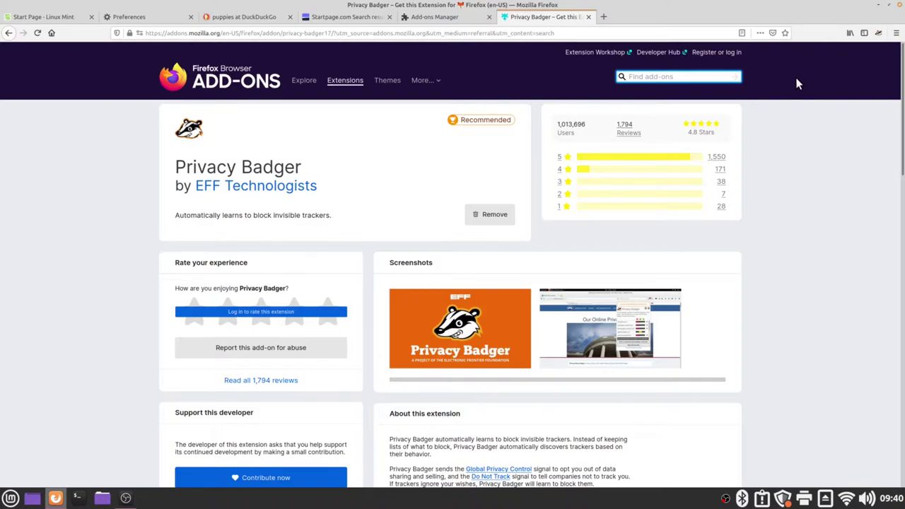
pyautogui.write('firefo')
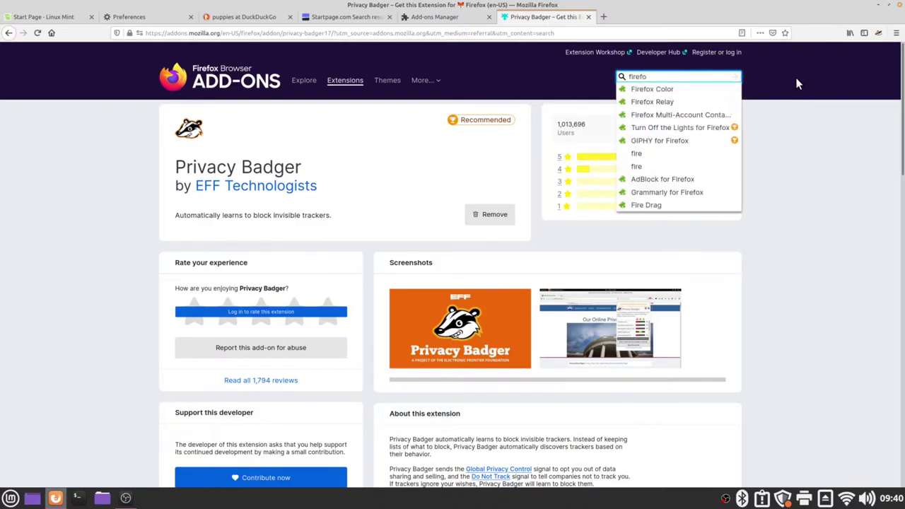
pyautogui.write('x containers')
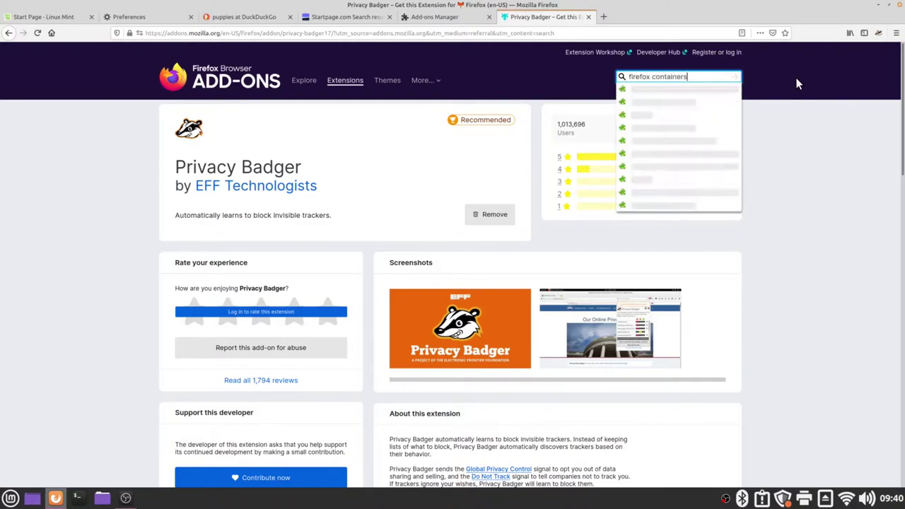
pyautogui.press('Return')
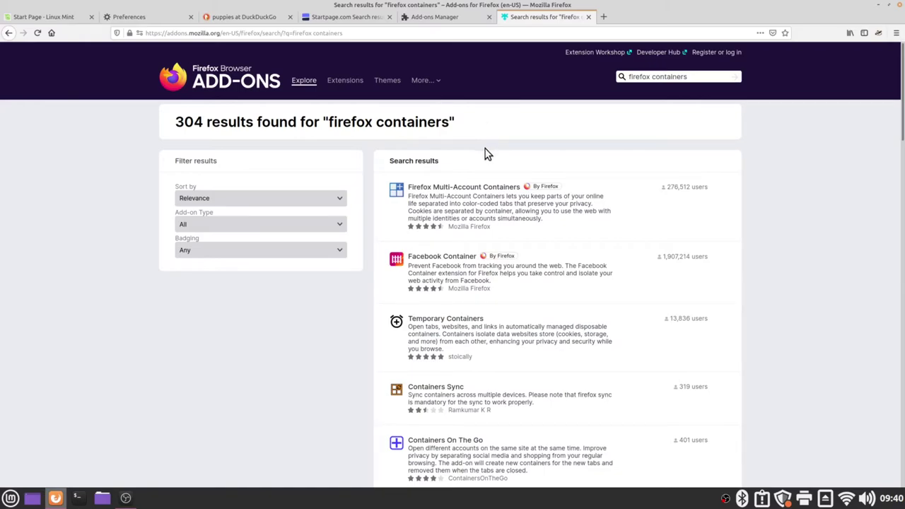
# Step: Install the Firefox Multi-Account Containers extension by Mozilla Firefox, grant its permissions, and dismiss the installation notice
pyautogui.click(485, 189)
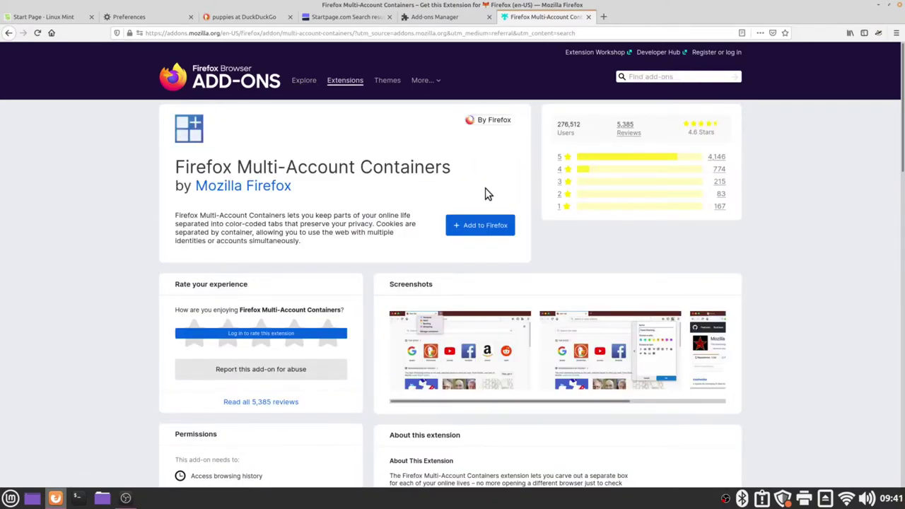
pyautogui.click(506, 233)
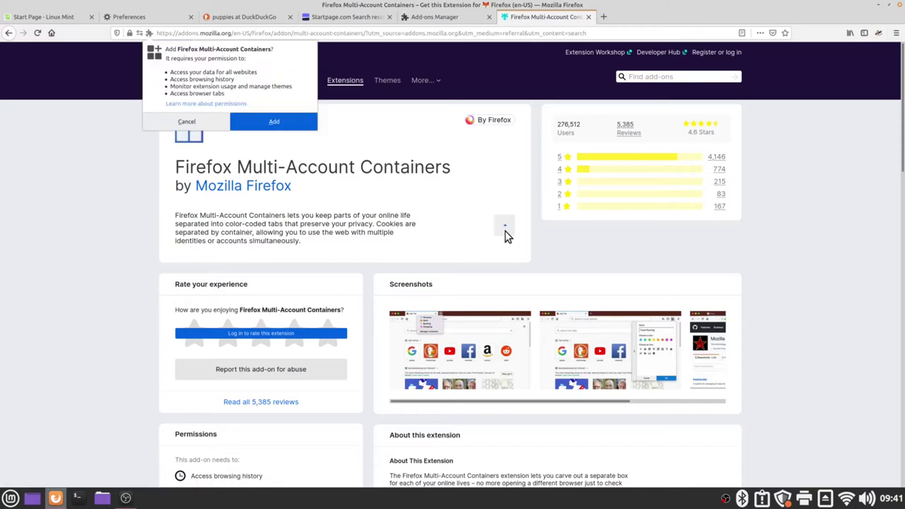
pyautogui.click(274, 123)
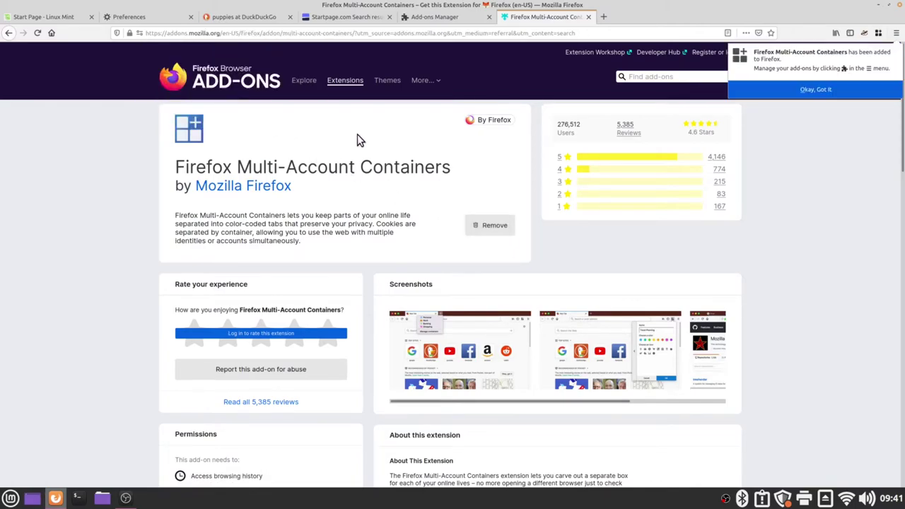
pyautogui.click(846, 92)
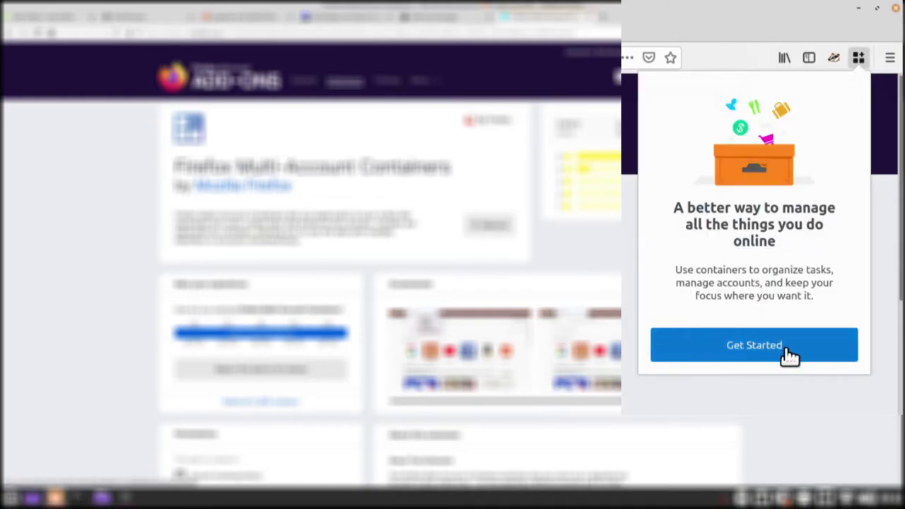
# Step: Go through the Multi-Account Containers introduction and decline container syncing for now
pyautogui.click(790, 357)
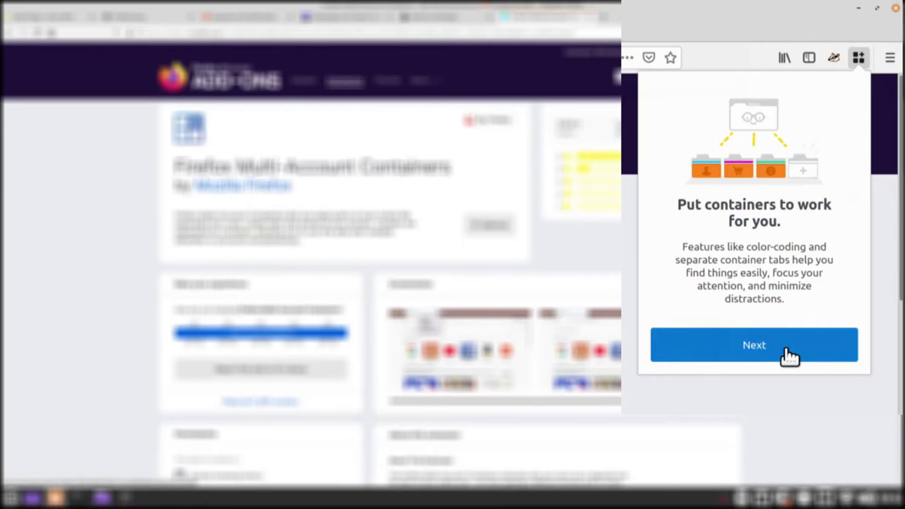
pyautogui.click(789, 357)
pyautogui.click(789, 357)
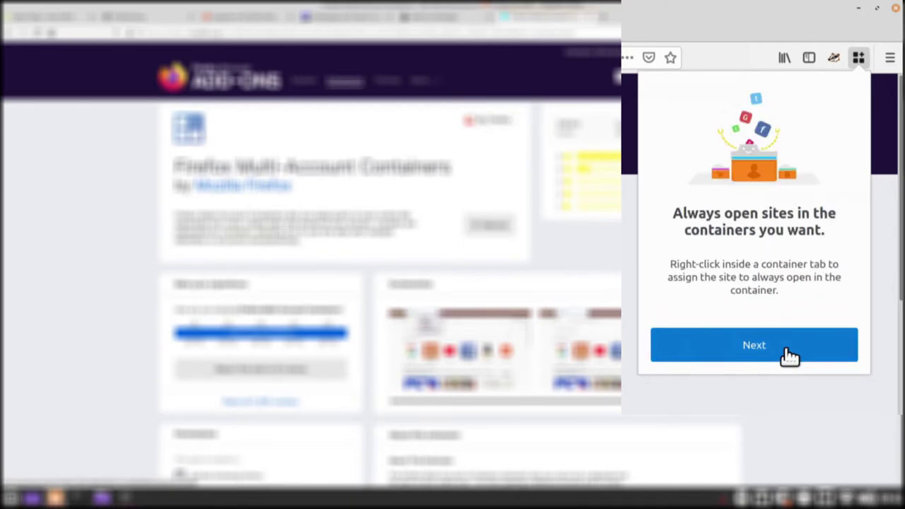
pyautogui.click(789, 357)
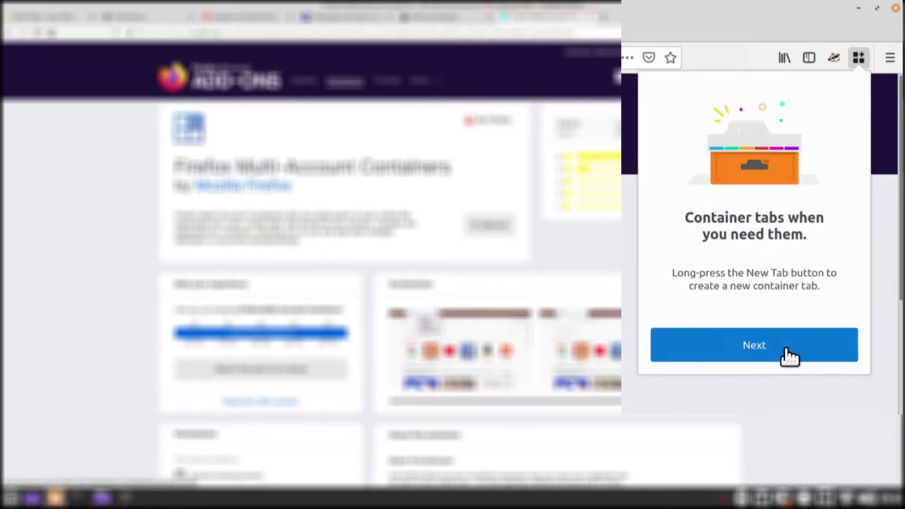
pyautogui.click(788, 354)
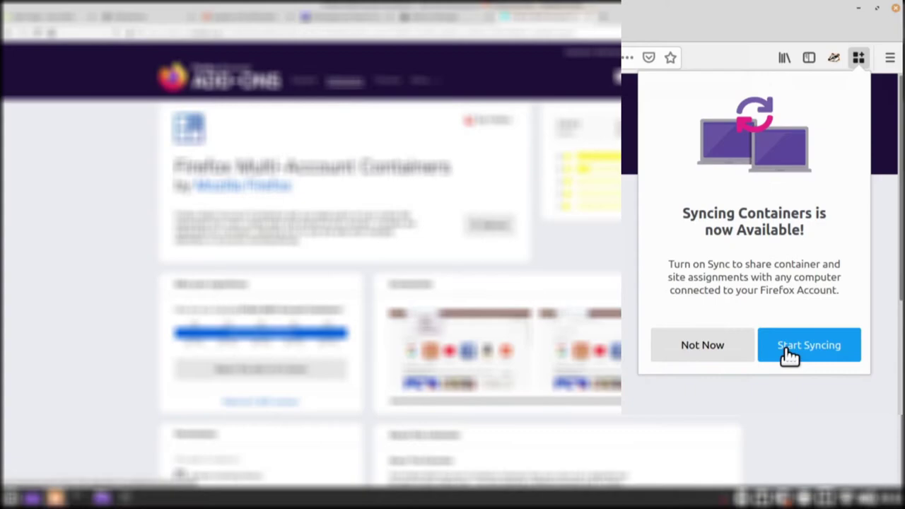
pyautogui.click(702, 344)
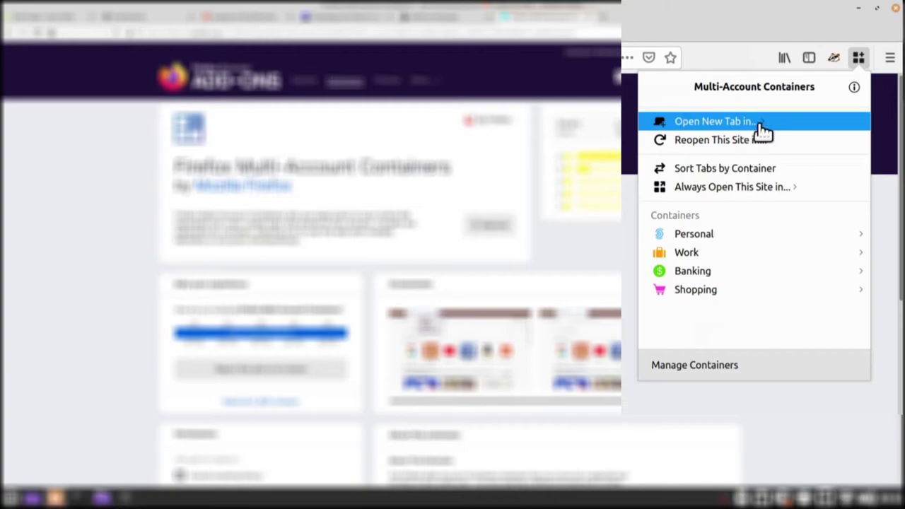
# Step: Load facebook.com in a new Personal container tab and assign the site to always open in that container
pyautogui.click(715, 121)
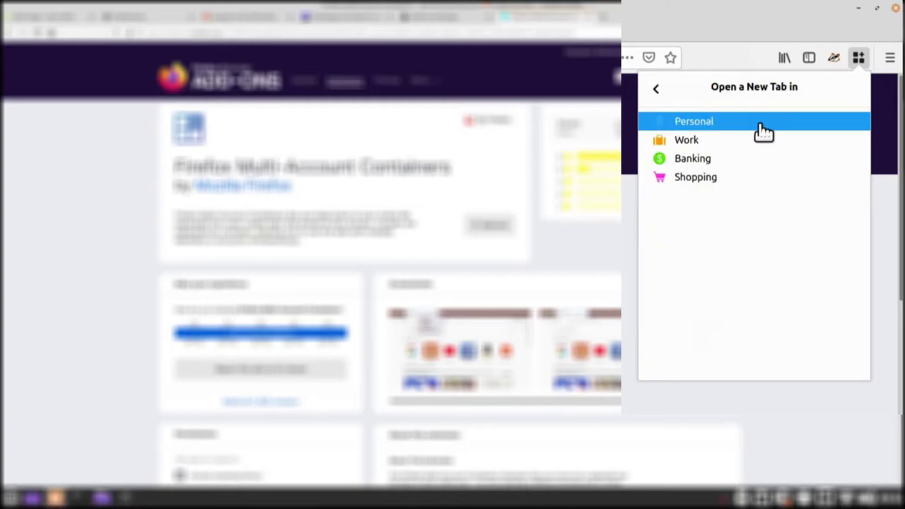
pyautogui.click(777, 126)
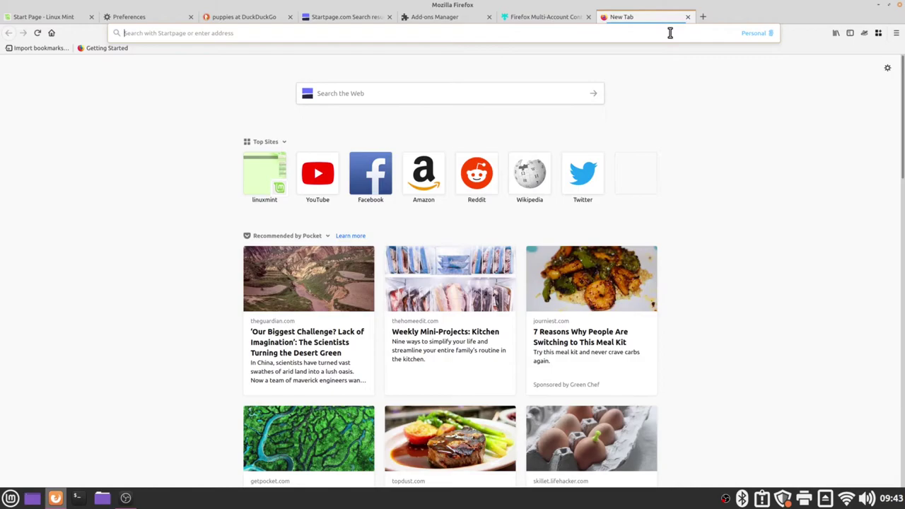
pyautogui.click(669, 32)
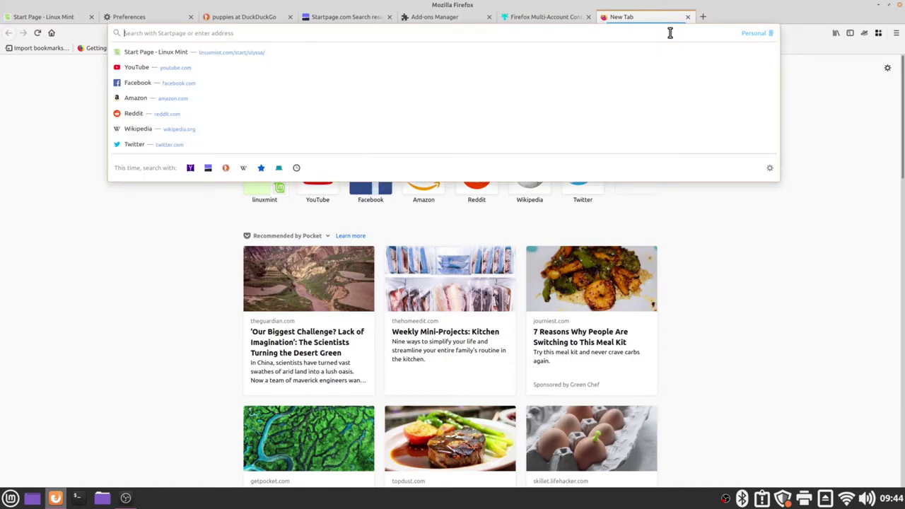
pyautogui.write('face')
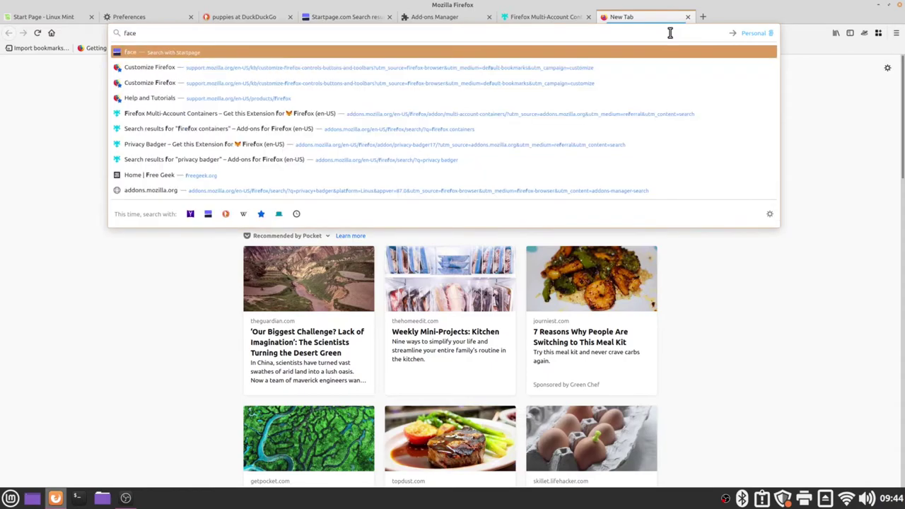
pyautogui.write('book.com')
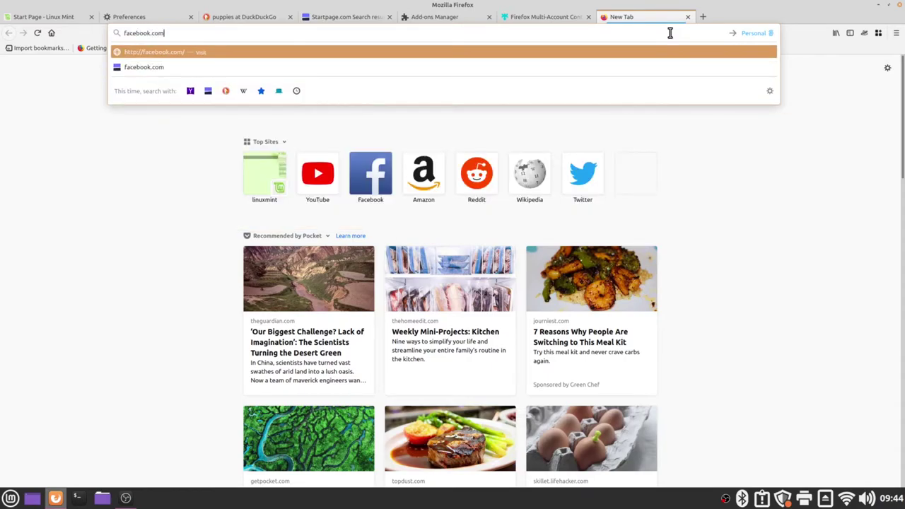
pyautogui.press('Return')
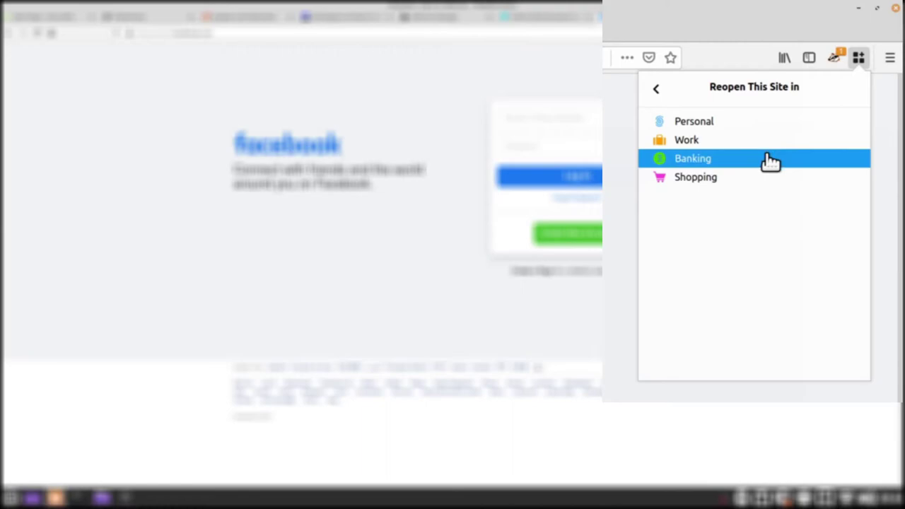
pyautogui.click(742, 124)
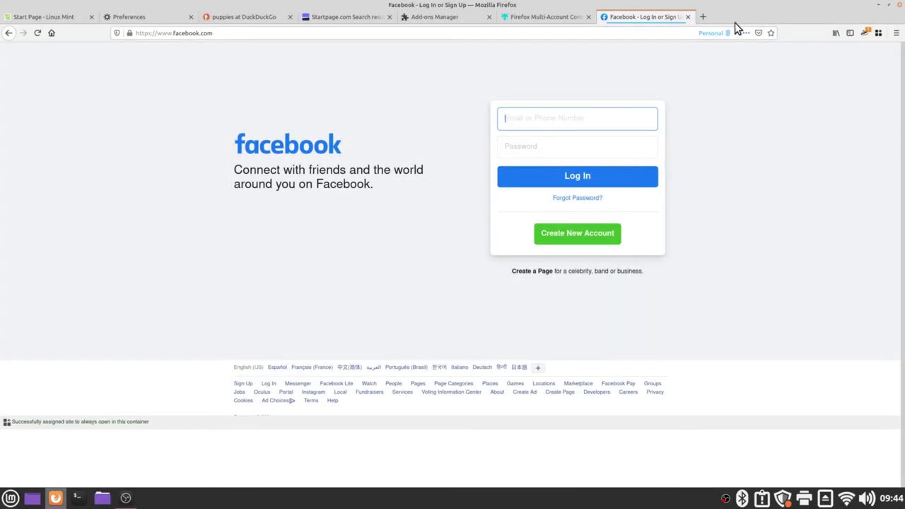
# Step: Visit facebook.com from a new ordinary tab and open it in the Personal container, remembering the decision for this site
pyautogui.click(703, 17)
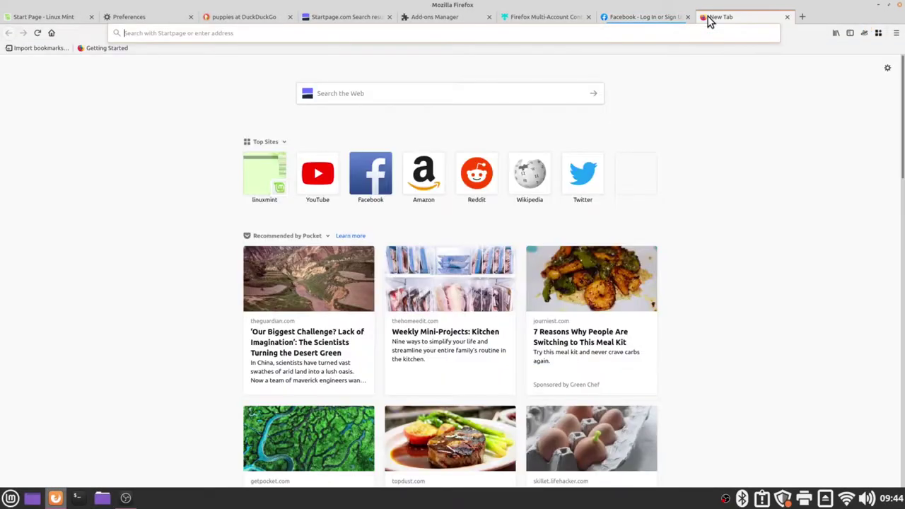
pyautogui.click(667, 33)
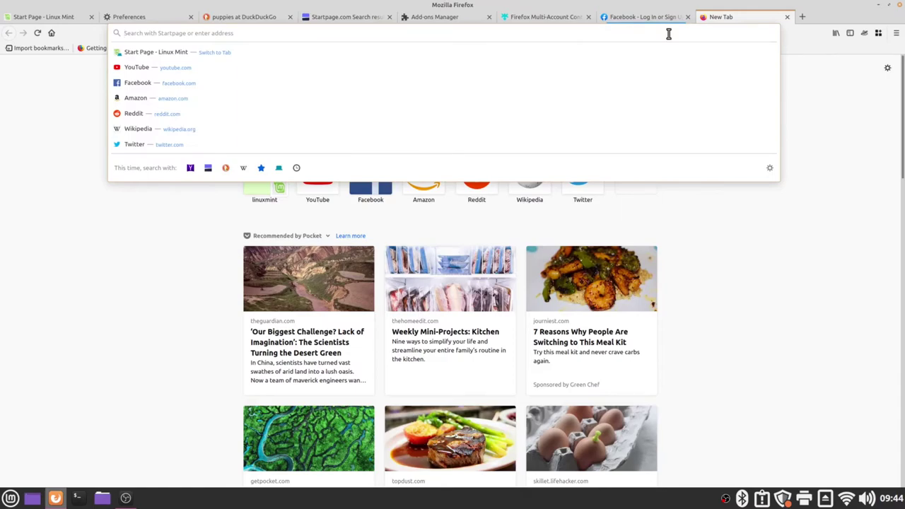
pyautogui.write('facebook.com%2F&cookieStoreId=firefox-container-1')
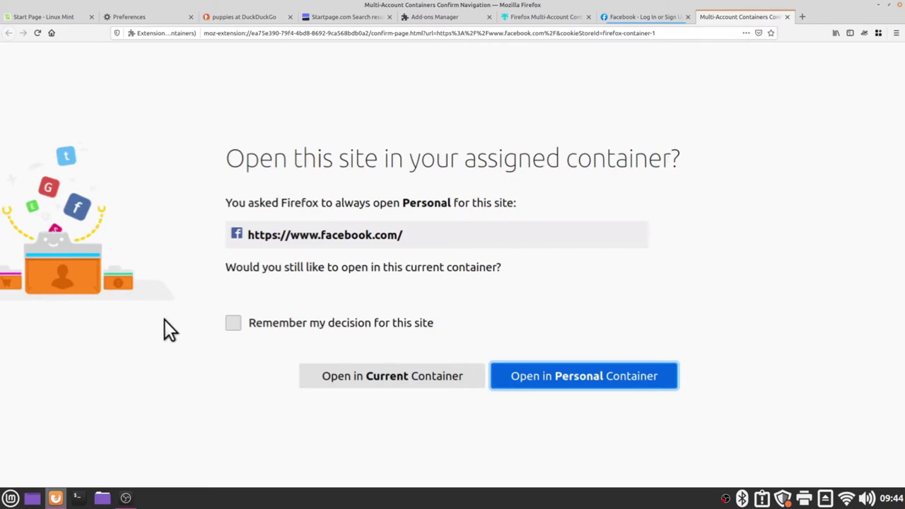
pyautogui.click(233, 324)
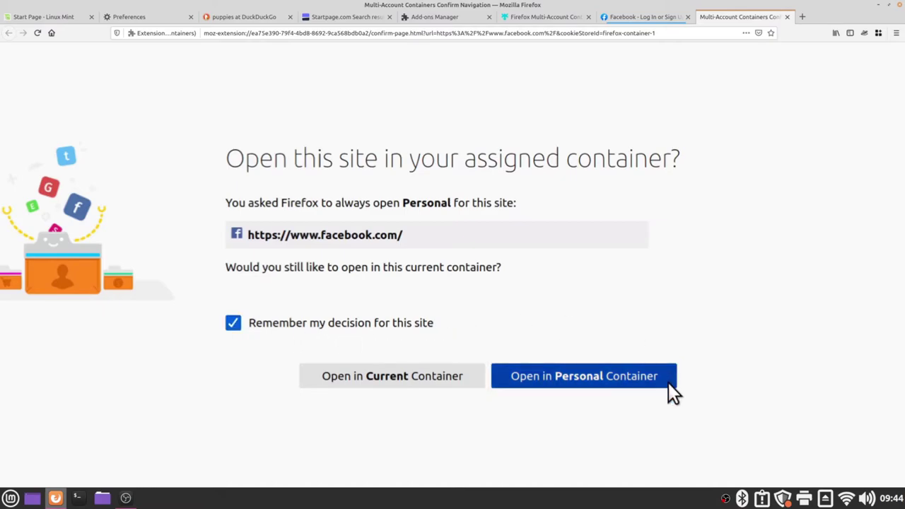
pyautogui.hotkey('ctrl', '0')
pyautogui.click(575, 327)
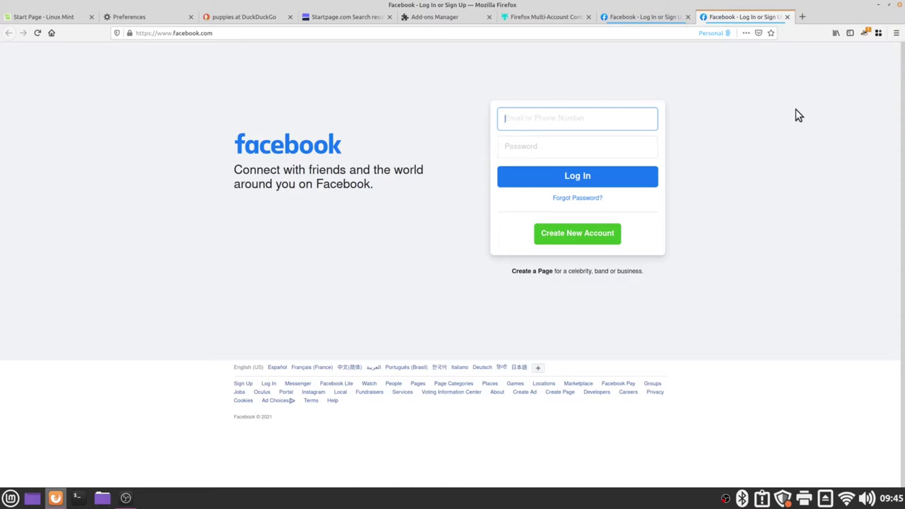
# Step: Load instagram.com in the current Personal container tab and assign the site to always open in Personal
pyautogui.click(602, 33)
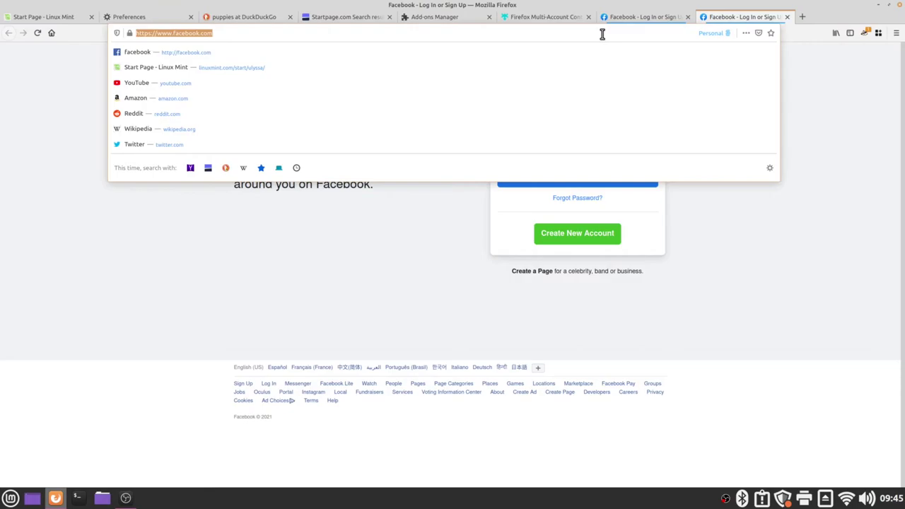
pyautogui.write('instag')
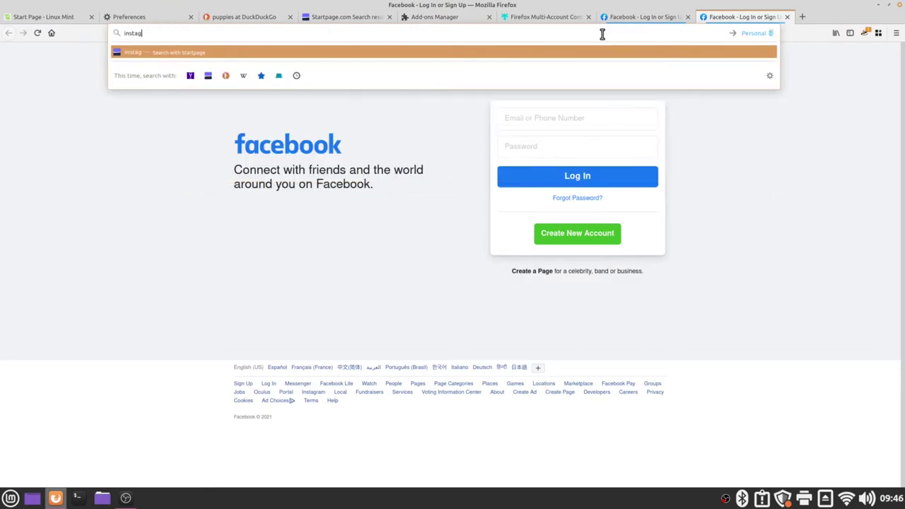
pyautogui.write('ram.com')
pyautogui.press('Return')
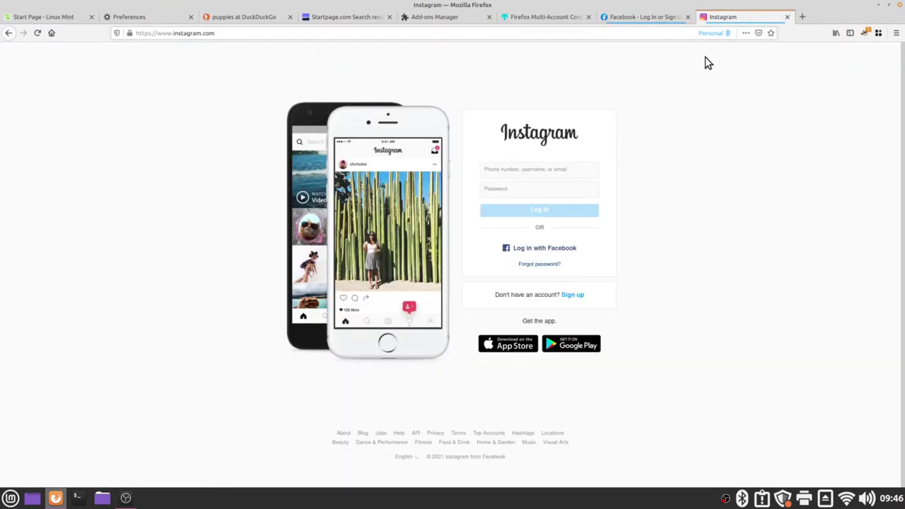
pyautogui.click(878, 33)
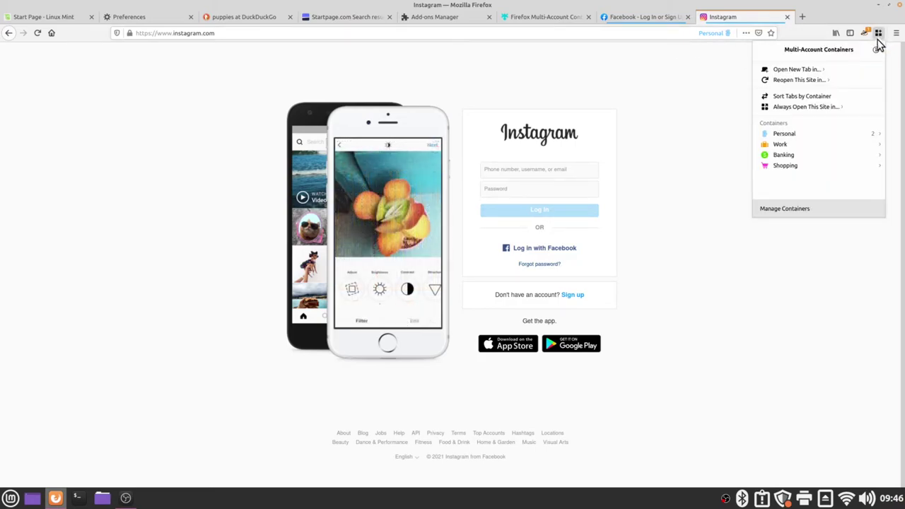
pyautogui.click(834, 114)
pyautogui.click(808, 71)
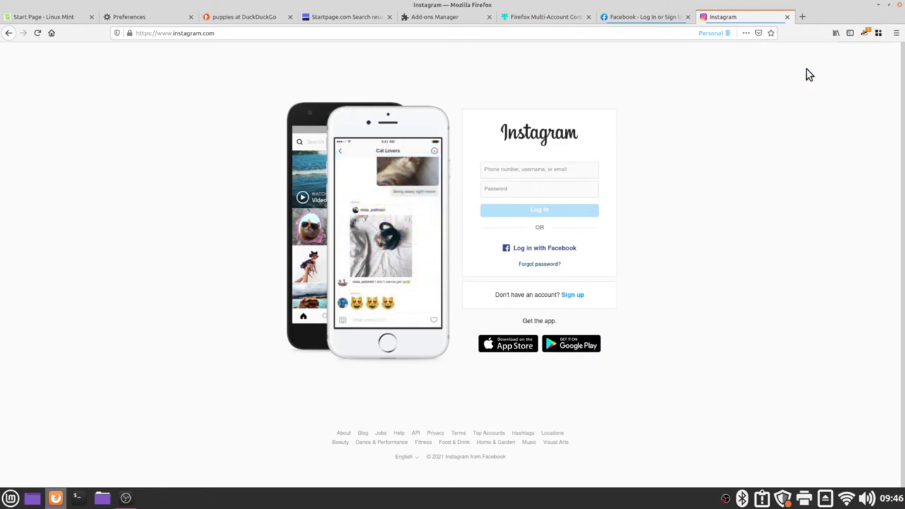
# Step: Visit facebook.com from another new ordinary tab to test its remembered container assignment
pyautogui.click(802, 17)
pyautogui.click(662, 35)
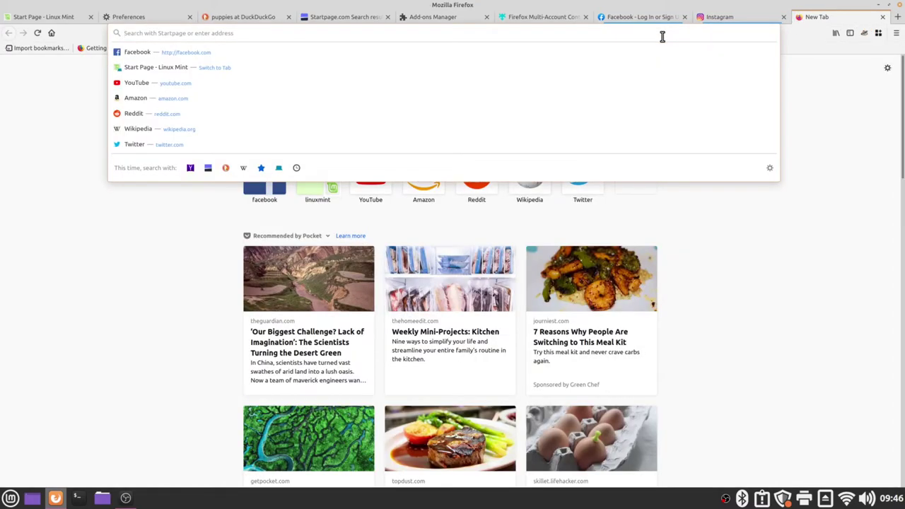
pyautogui.write('face')
pyautogui.press('Return')
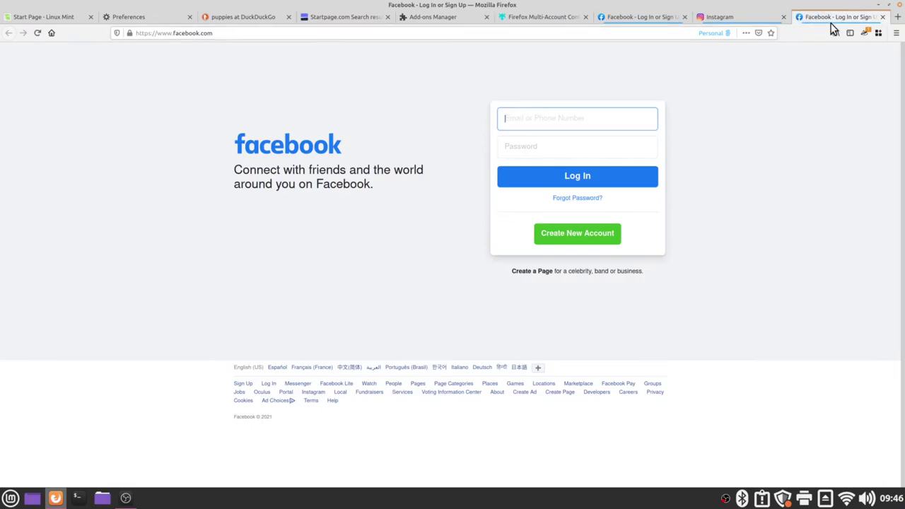
# Step: Visit instagram.com from a new ordinary tab and open it in the Personal container, remembering the decision for this site
pyautogui.click(897, 16)
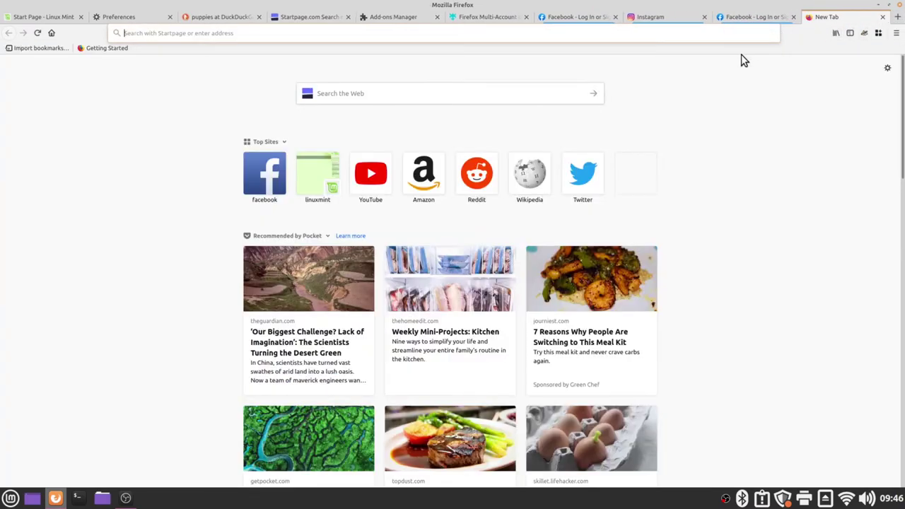
pyautogui.write('instagram.com/')
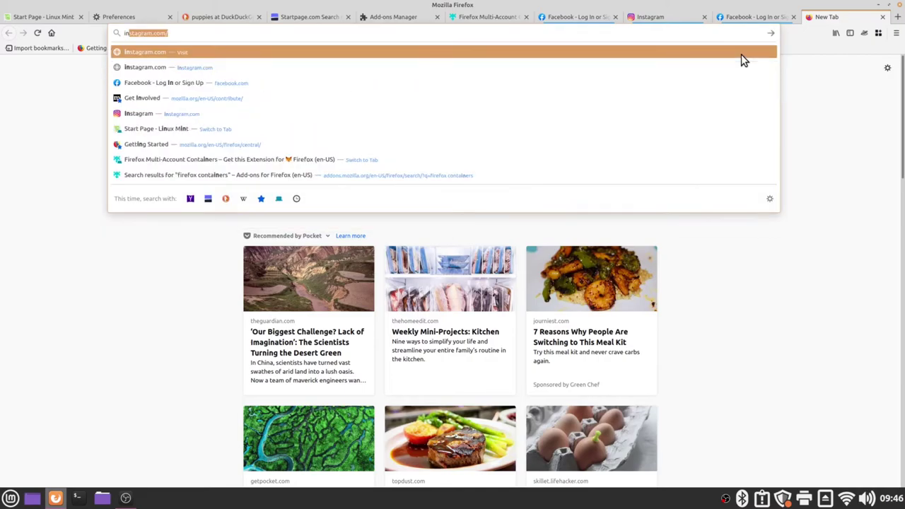
pyautogui.press('Return')
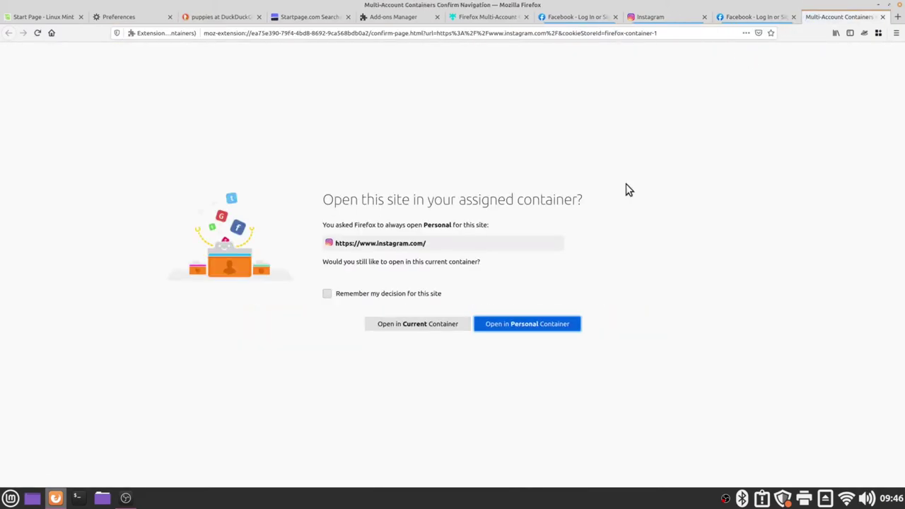
pyautogui.click(328, 295)
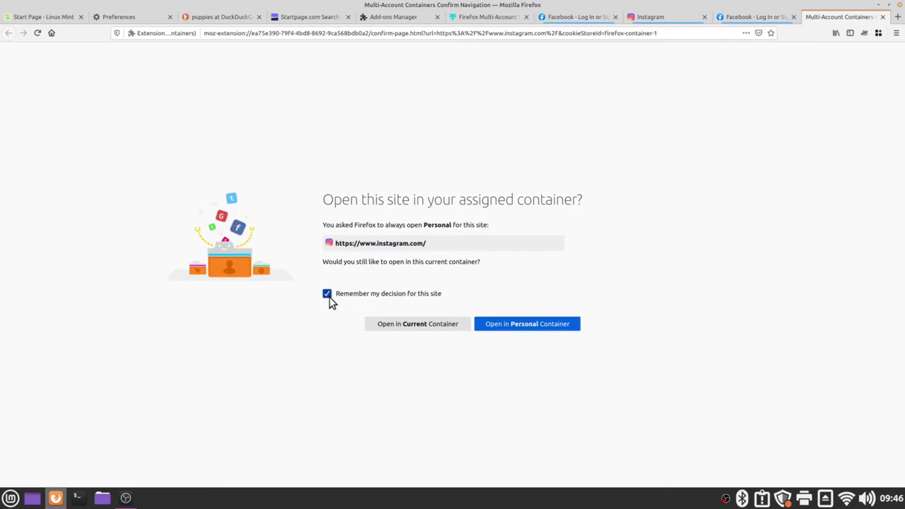
pyautogui.click(568, 327)
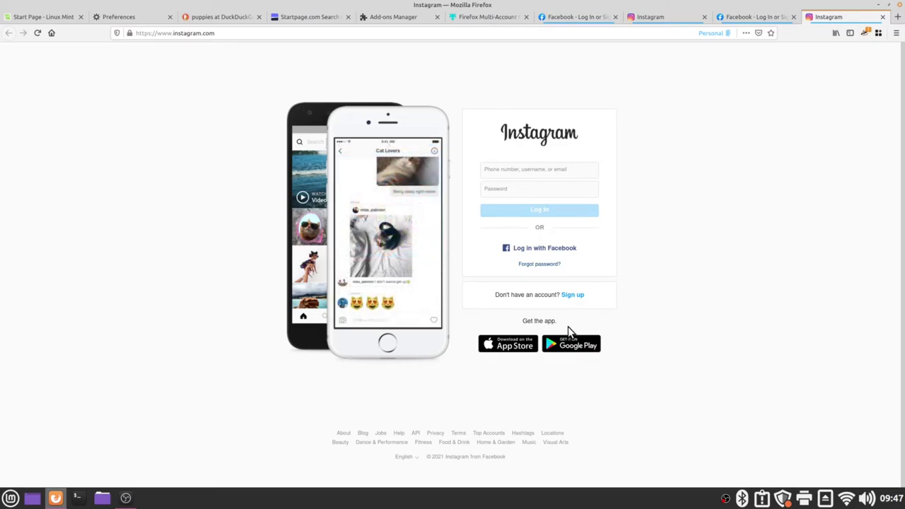
# Step: Load the First Tech Federal Credit Union site, firsttechfed.com, in a new tab
pyautogui.click(898, 17)
pyautogui.click(692, 37)
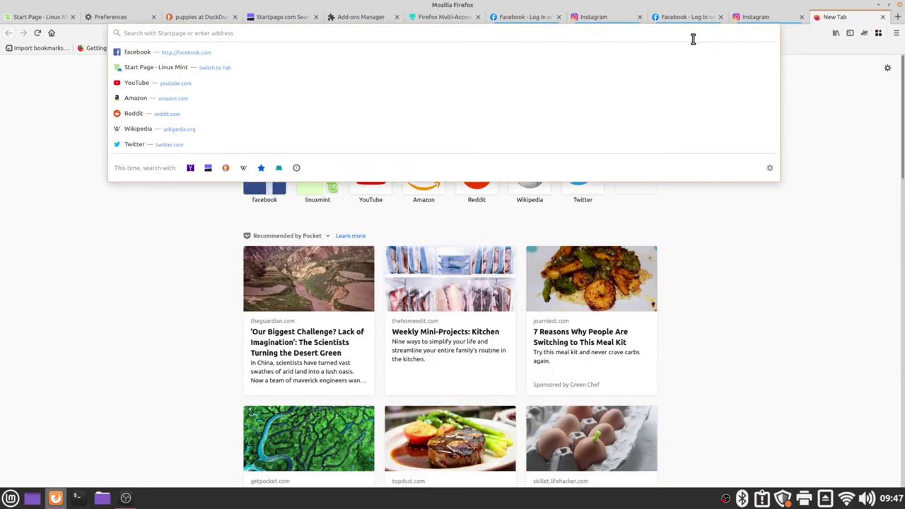
pyautogui.write('firsttechfed')
pyautogui.press('Return')
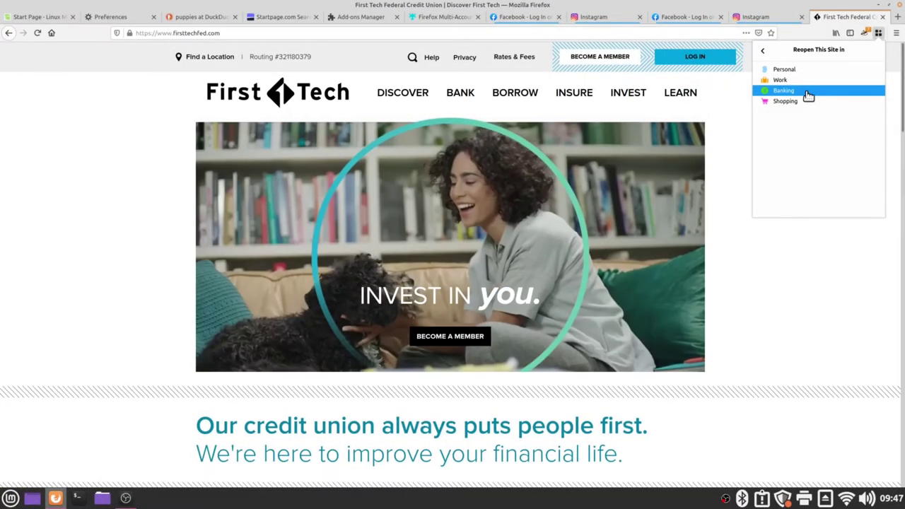
# Step: Reopen the First Tech Federal Credit Union site in the Banking container and close its original ordinary tab
pyautogui.click(807, 94)
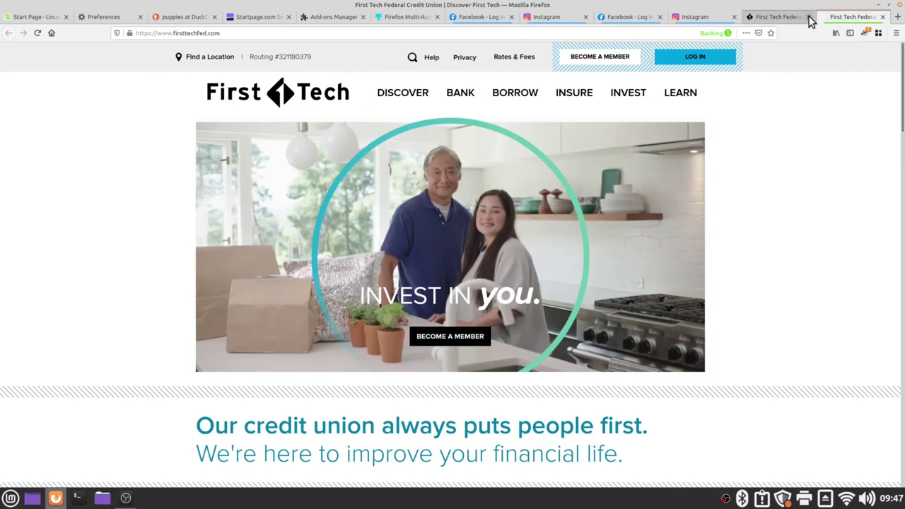
pyautogui.click(810, 16)
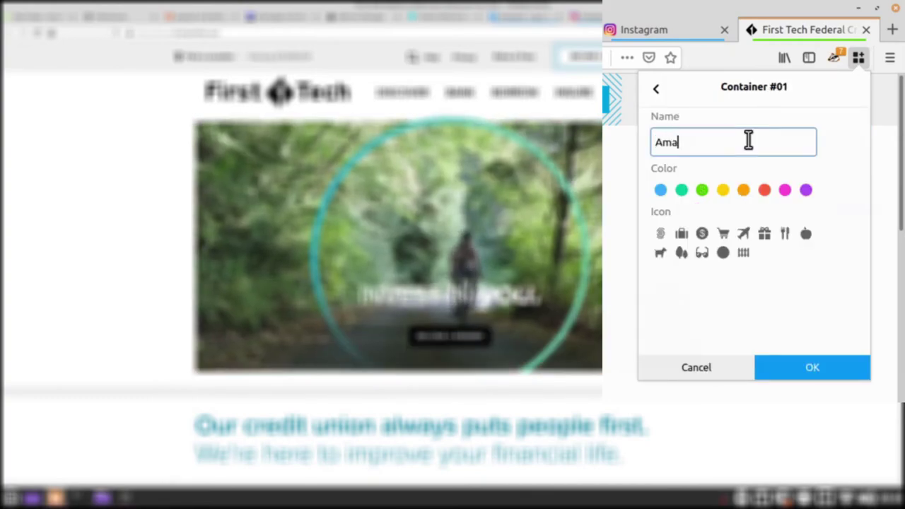
# Step: Create a container named Amazon and load amazon.com in a new tab of that container
pyautogui.press('BackSpace')
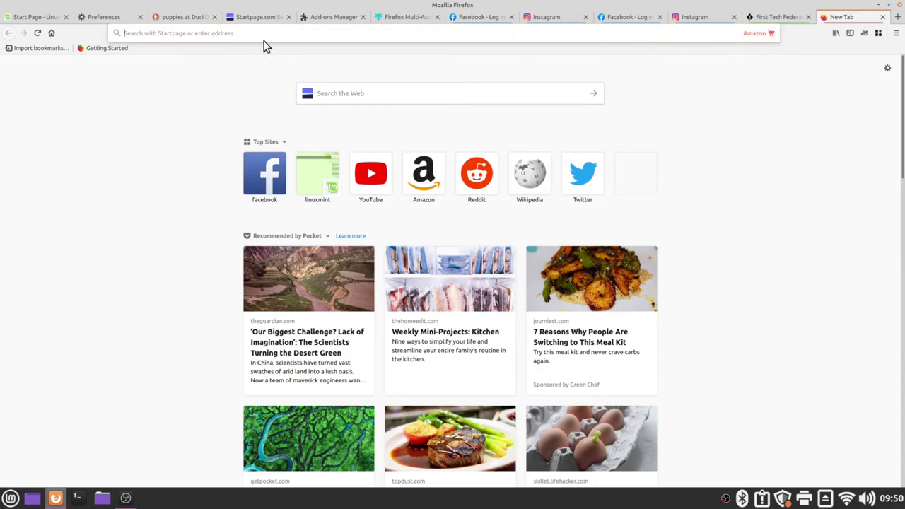
pyautogui.click(193, 34)
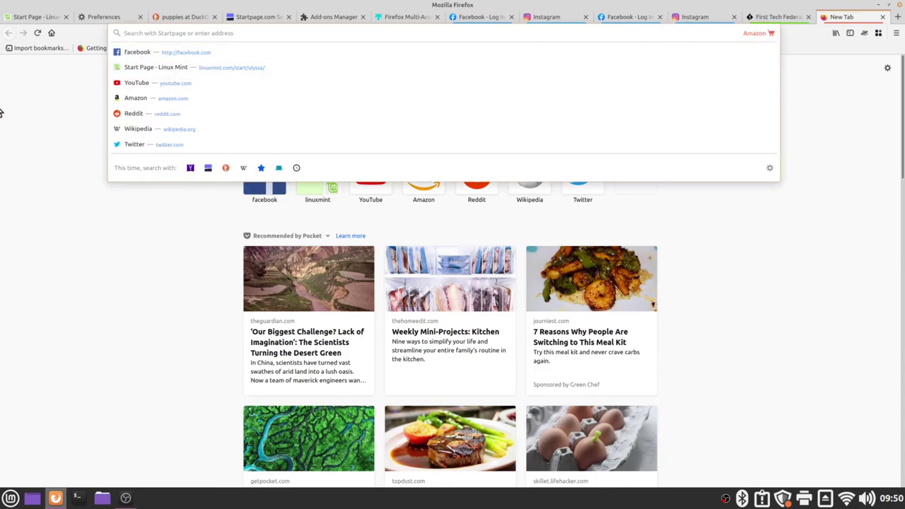
pyautogui.write('amazon.com')
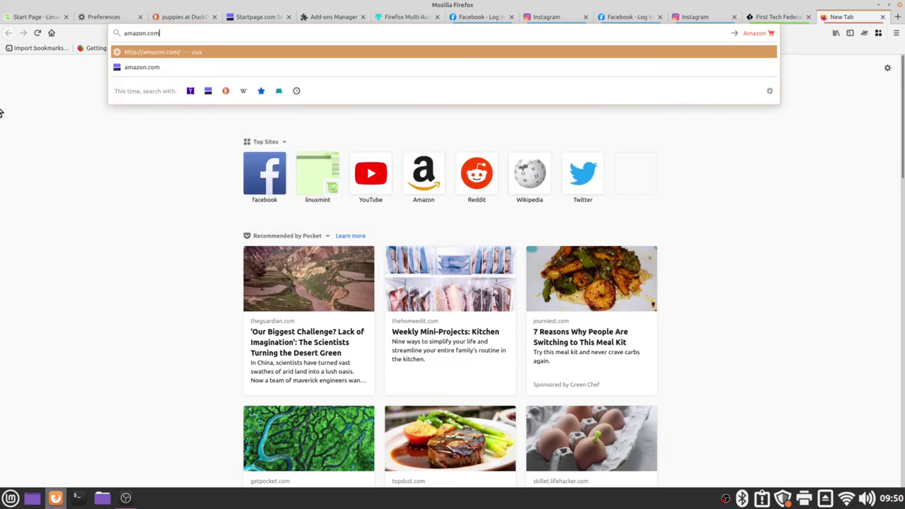
pyautogui.press('Return')
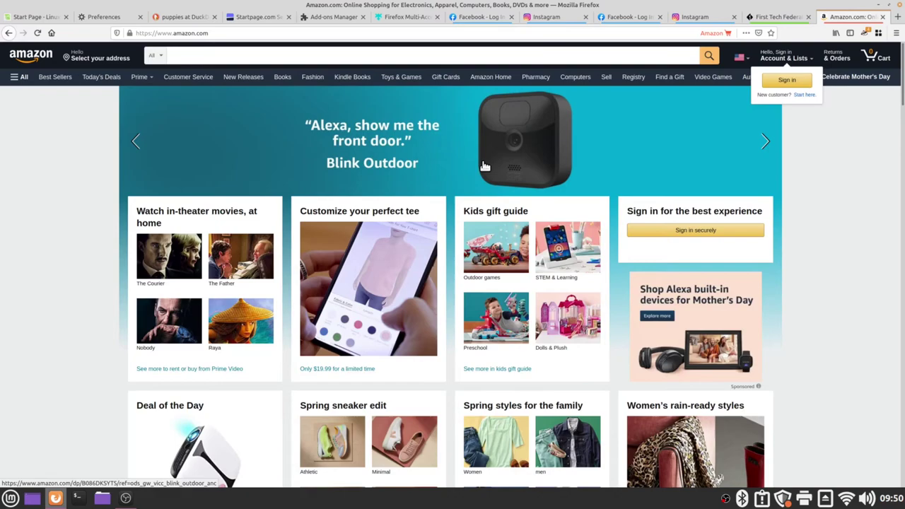
# Step: Assign amazon.com to always open in the Amazon container
pyautogui.click(877, 33)
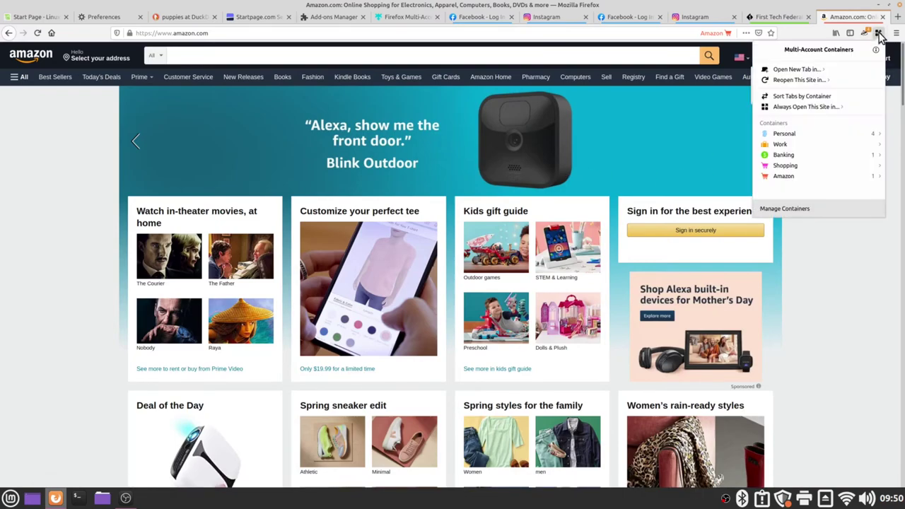
pyautogui.click(840, 108)
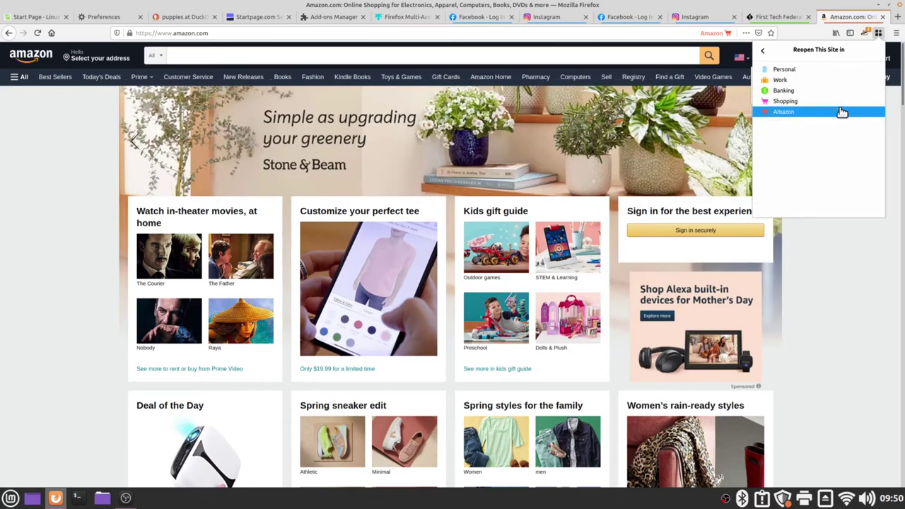
pyautogui.click(841, 112)
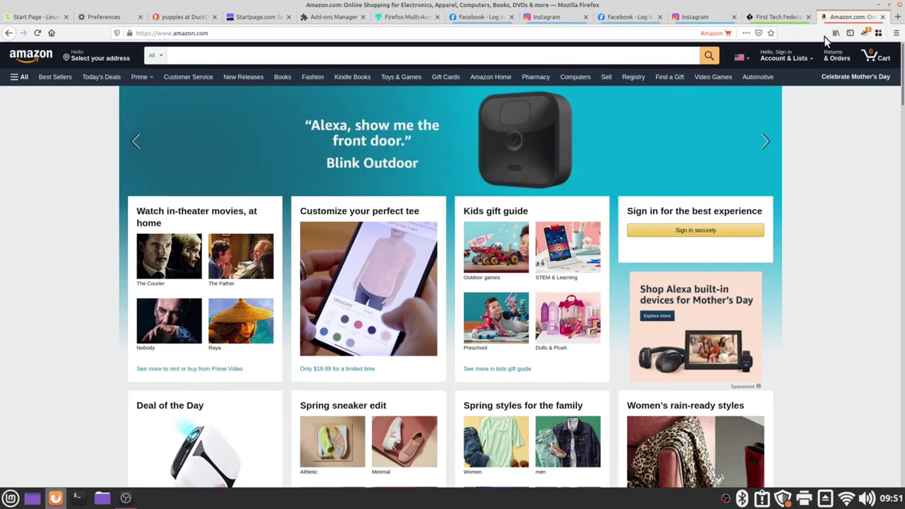
# Step: Remove the Primary Password in the privacy preferences by entering the current password, and open the saved logins
pyautogui.click(105, 17)
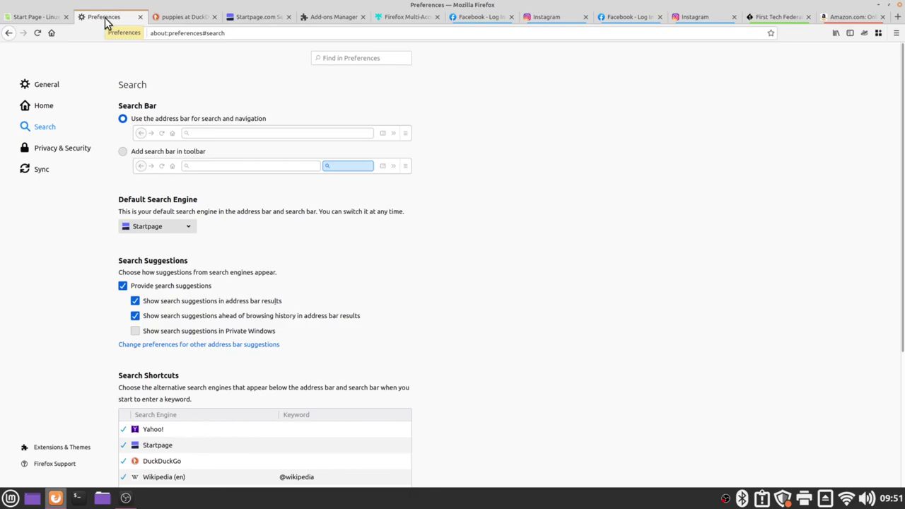
pyautogui.click(79, 150)
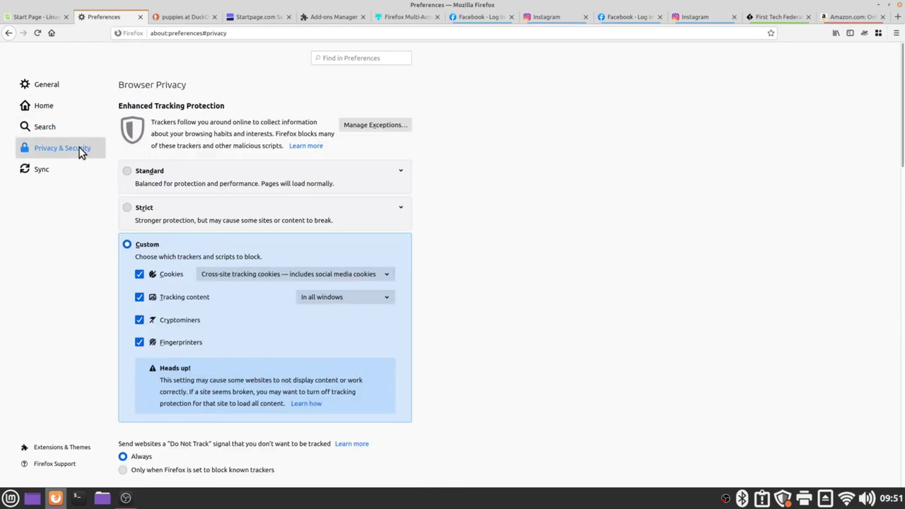
pyautogui.scroll(-3, 107, 200)
pyautogui.scroll(-4, 105, 202)
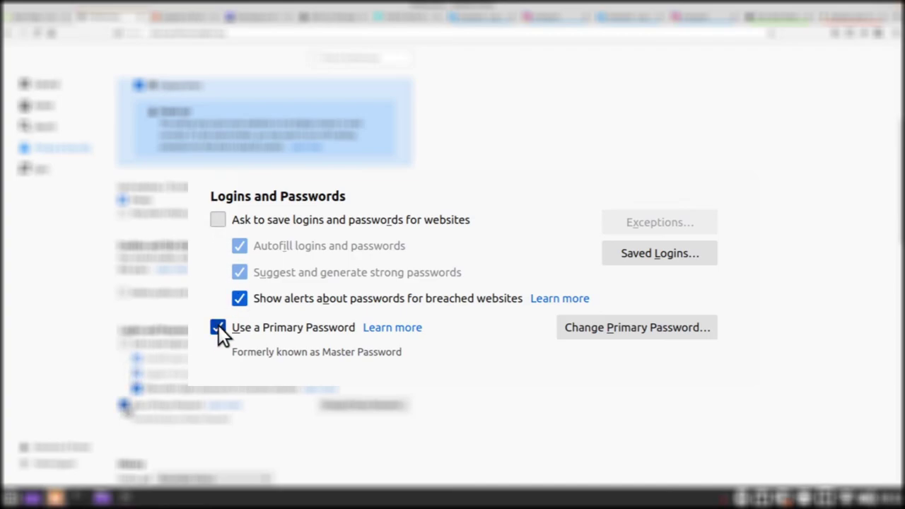
pyautogui.click(217, 327)
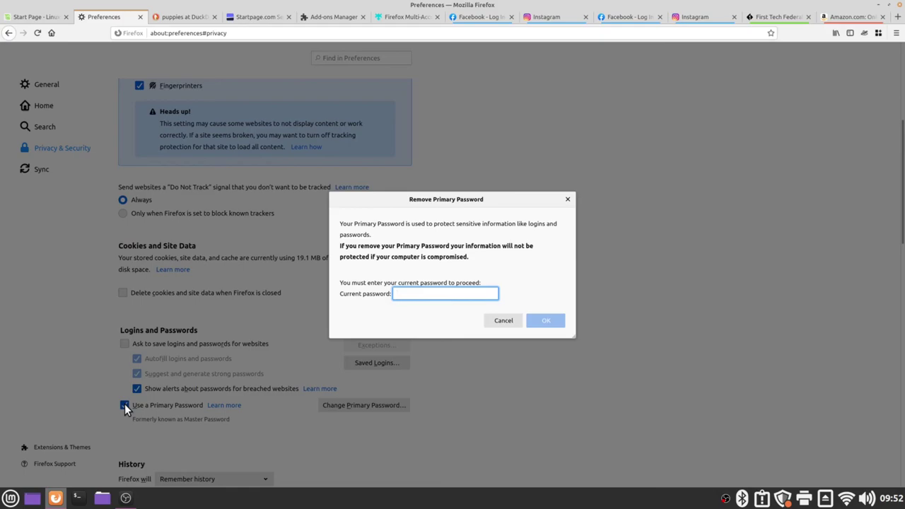
pyautogui.write('••••••••')
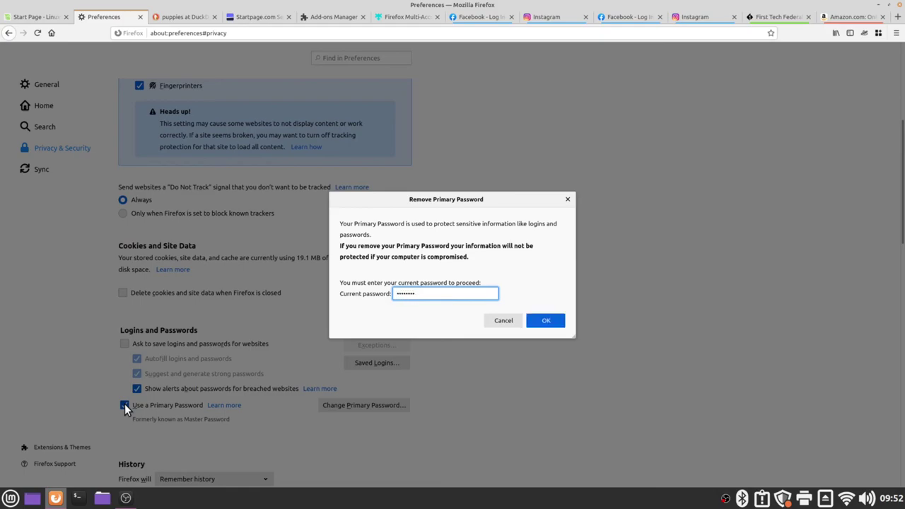
pyautogui.click(547, 320)
pyautogui.click(576, 263)
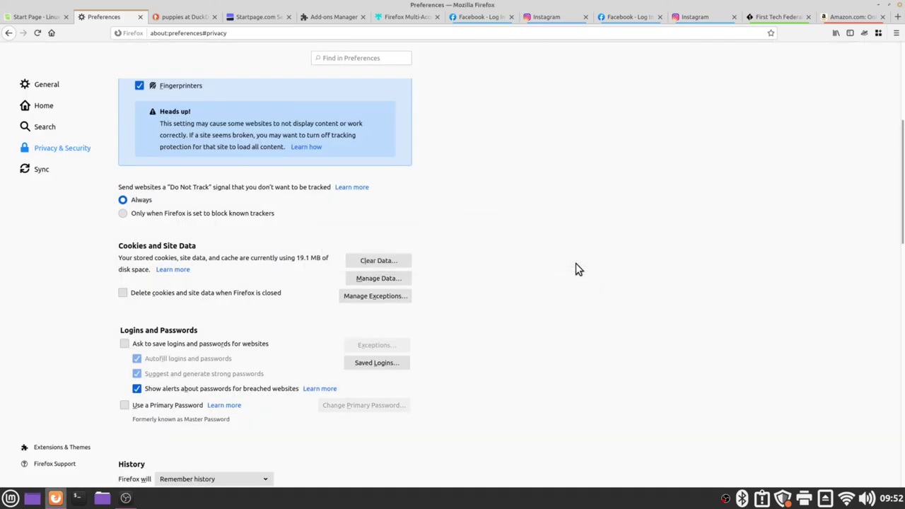
pyautogui.click(403, 364)
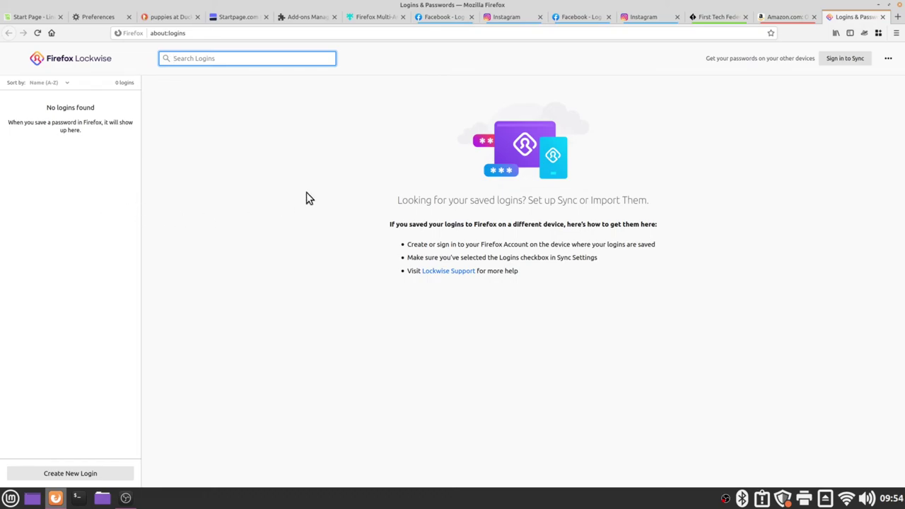
# Step: Search the add-ons for "bitwarden" and open the Bitwarden - Free Password Manager page
pyautogui.click(309, 21)
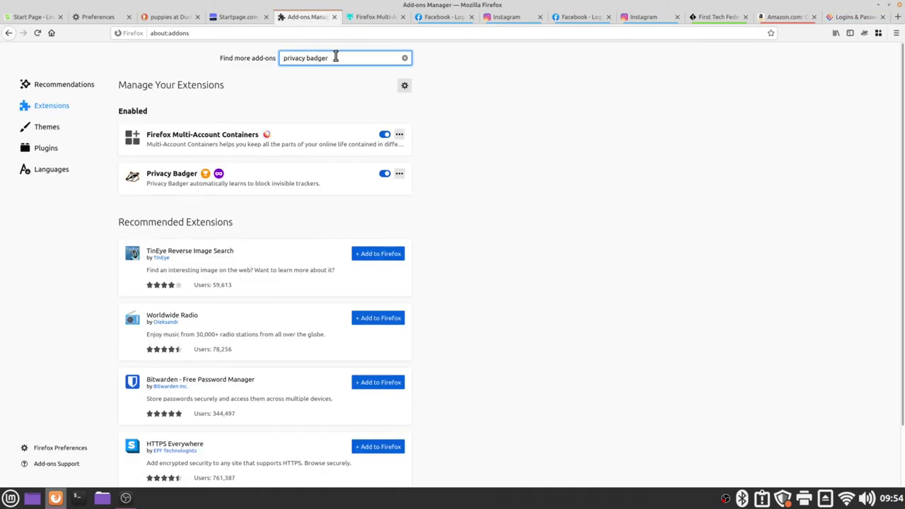
pyautogui.moveTo(328, 57); pyautogui.dragTo(269, 56)
pyautogui.write('bitwarden')
pyautogui.press('Return')
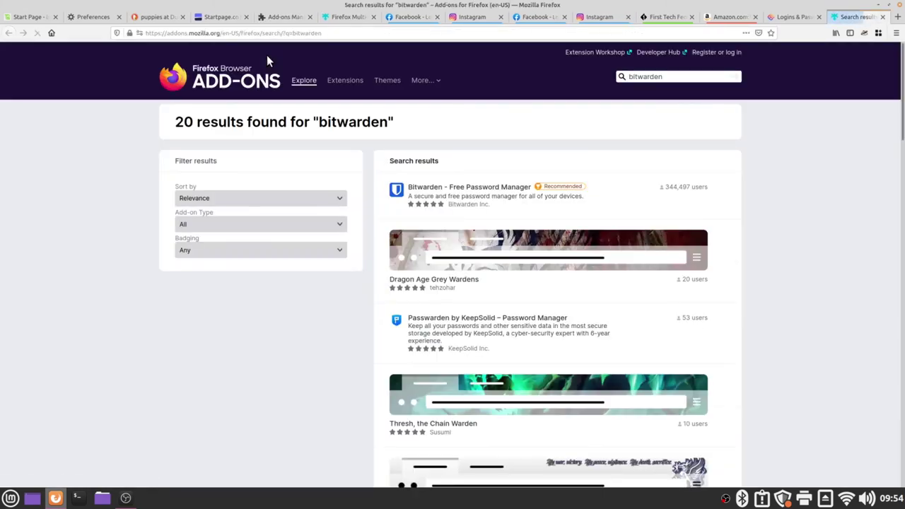
pyautogui.click(477, 188)
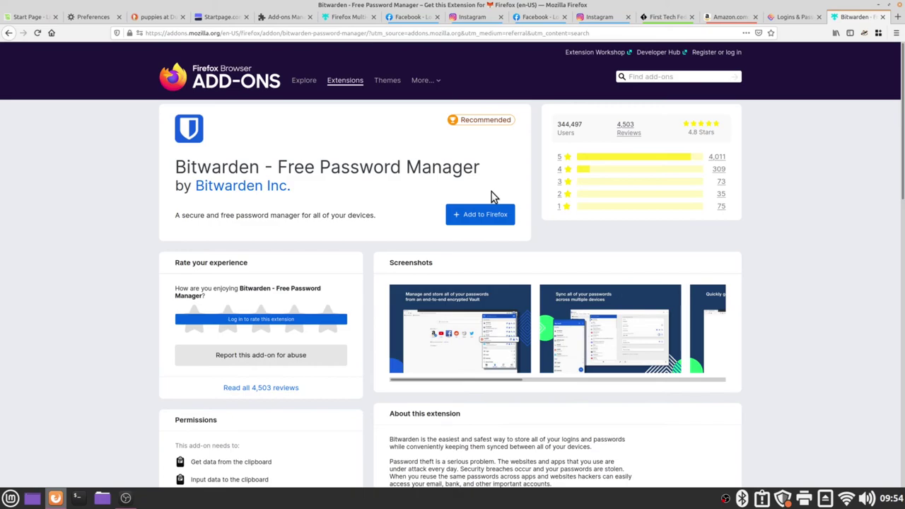
# Step: Install the Bitwarden extension with its requested permissions and allow it to run in Private Windows
pyautogui.click(508, 224)
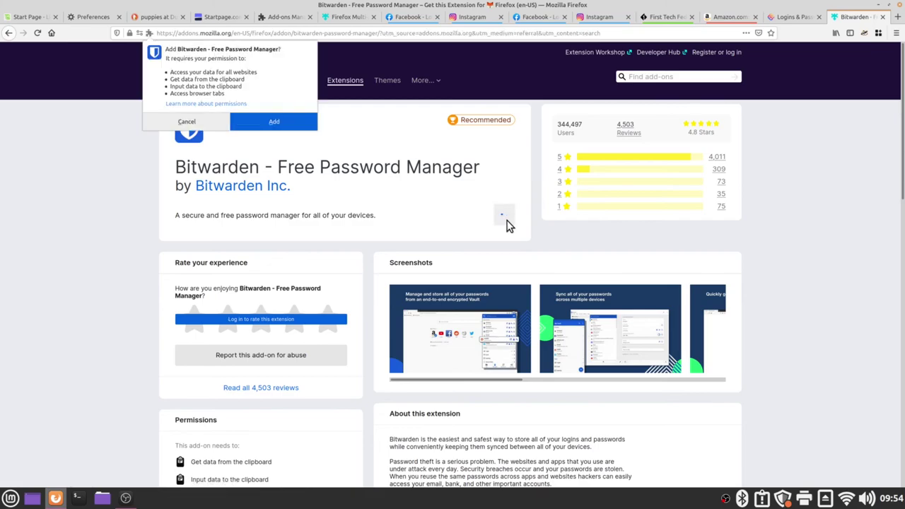
pyautogui.click(298, 125)
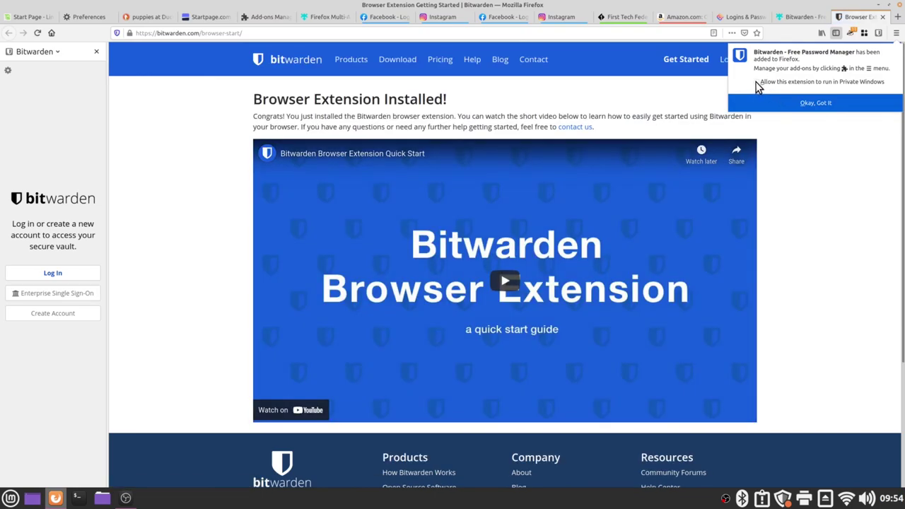
pyautogui.click(756, 82)
pyautogui.click(774, 103)
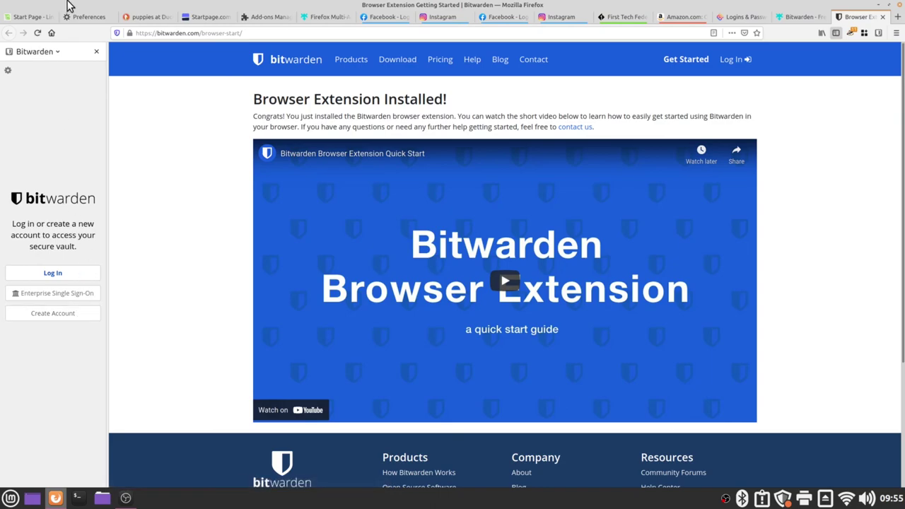
# Step: Review the available default search engines in the Search preferences, keeping Startpage selected
pyautogui.click(88, 17)
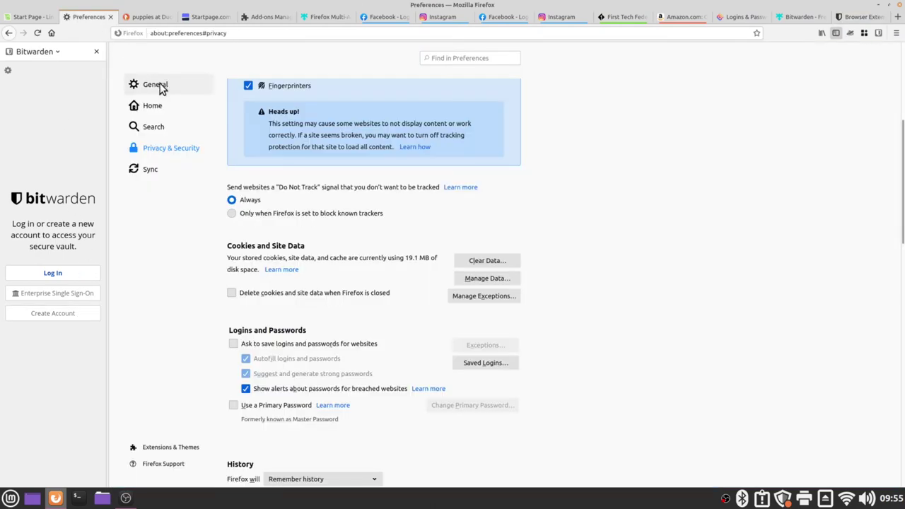
pyautogui.click(162, 133)
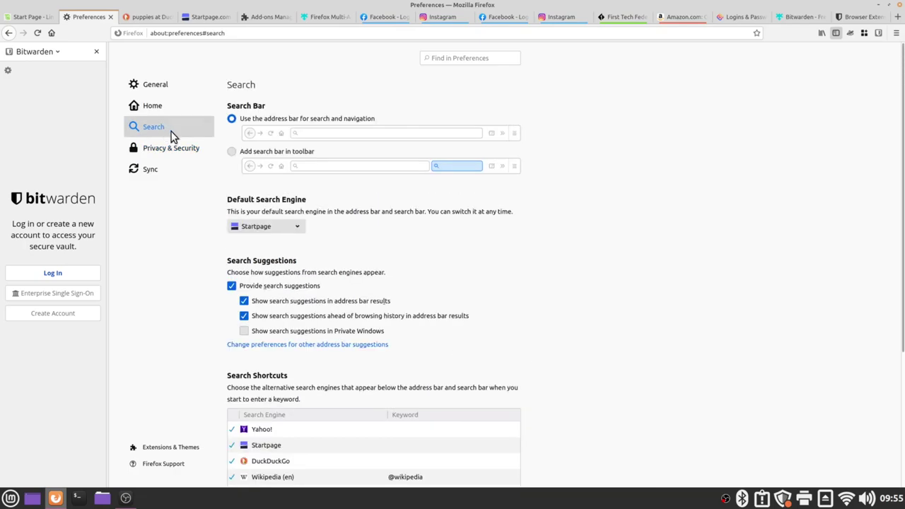
pyautogui.click(294, 227)
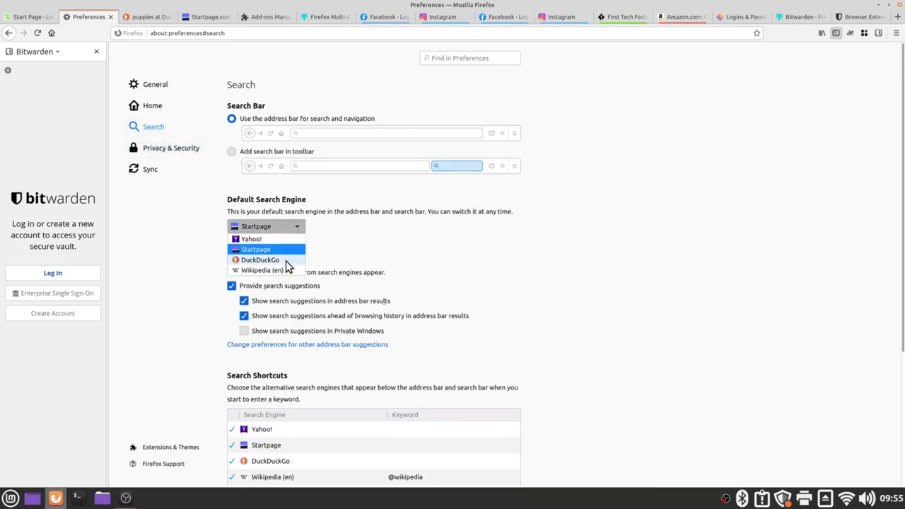
pyautogui.click(341, 248)
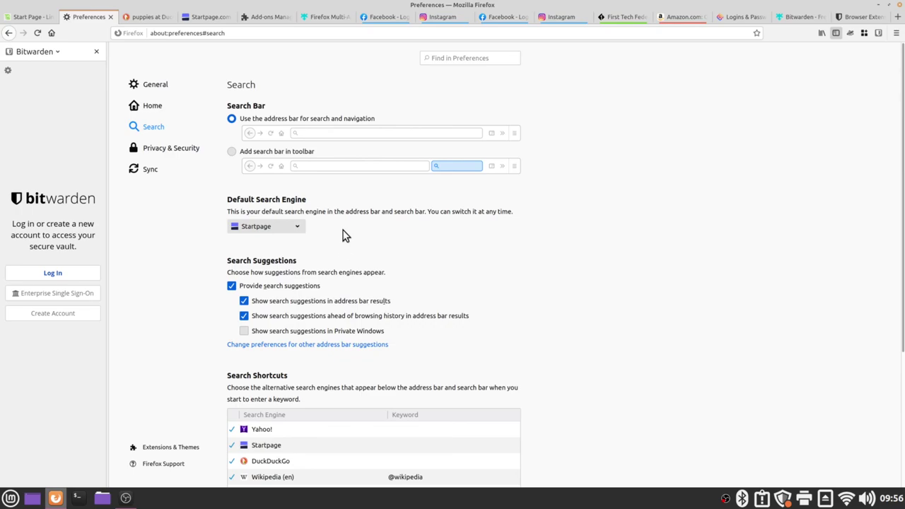